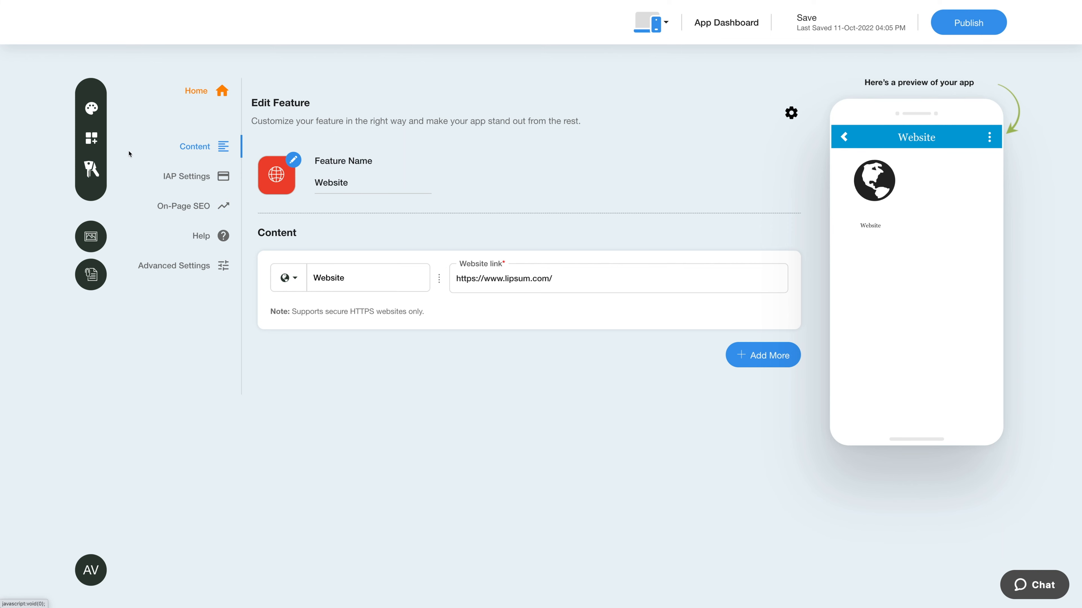
Search all feature categories for 'Form' and add Form Builder to the app
{"action": "left_click", "coordinate": [92, 140]}
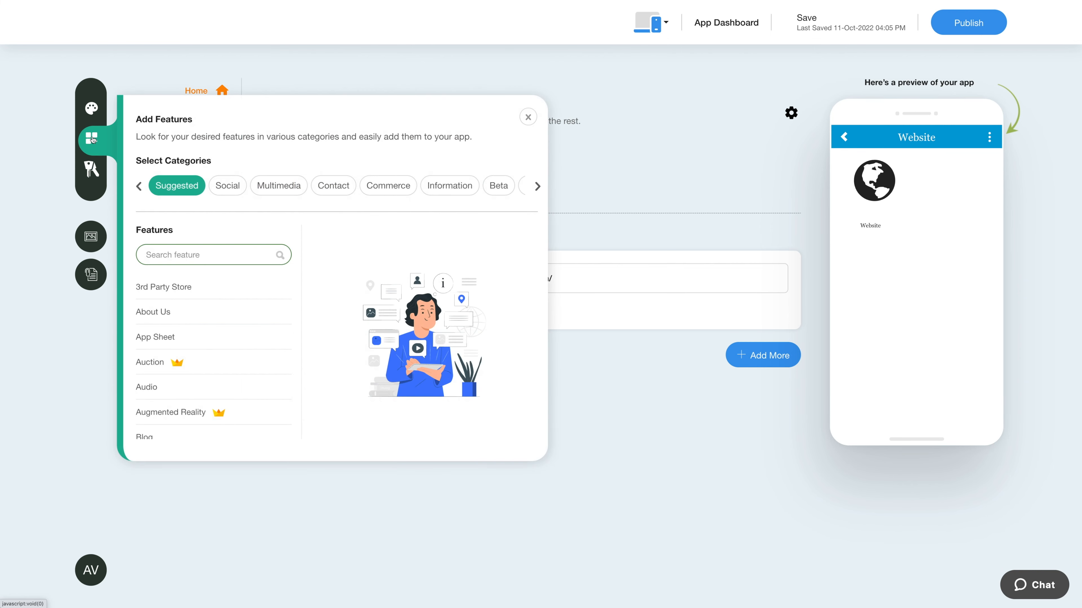
{"action": "left_click", "coordinate": [539, 187]}
{"action": "left_click", "coordinate": [481, 185]}
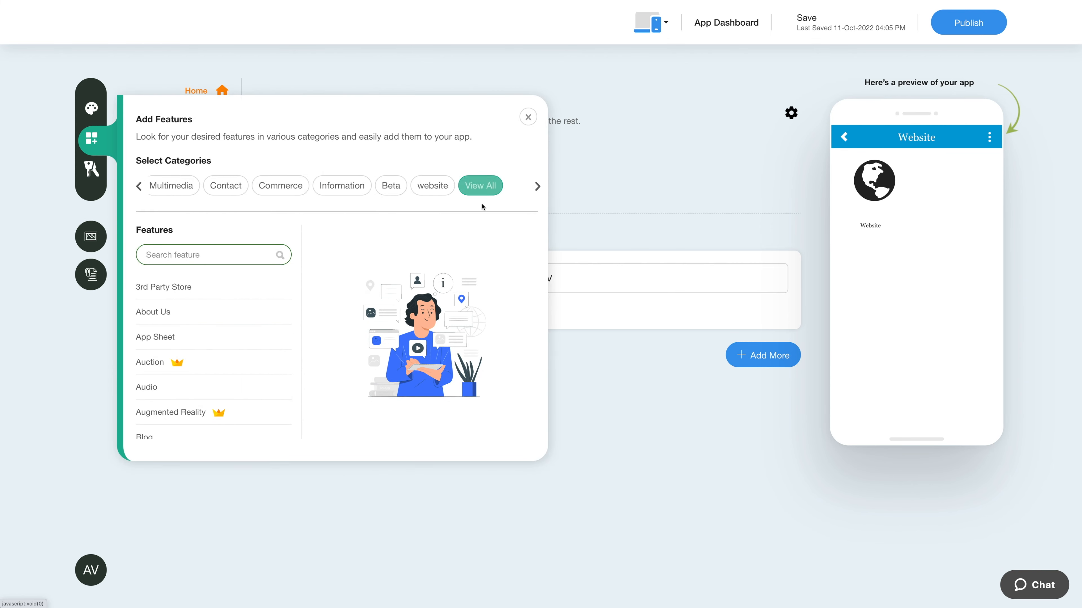
{"action": "left_click", "coordinate": [249, 255]}
{"action": "type", "text": "Form"}
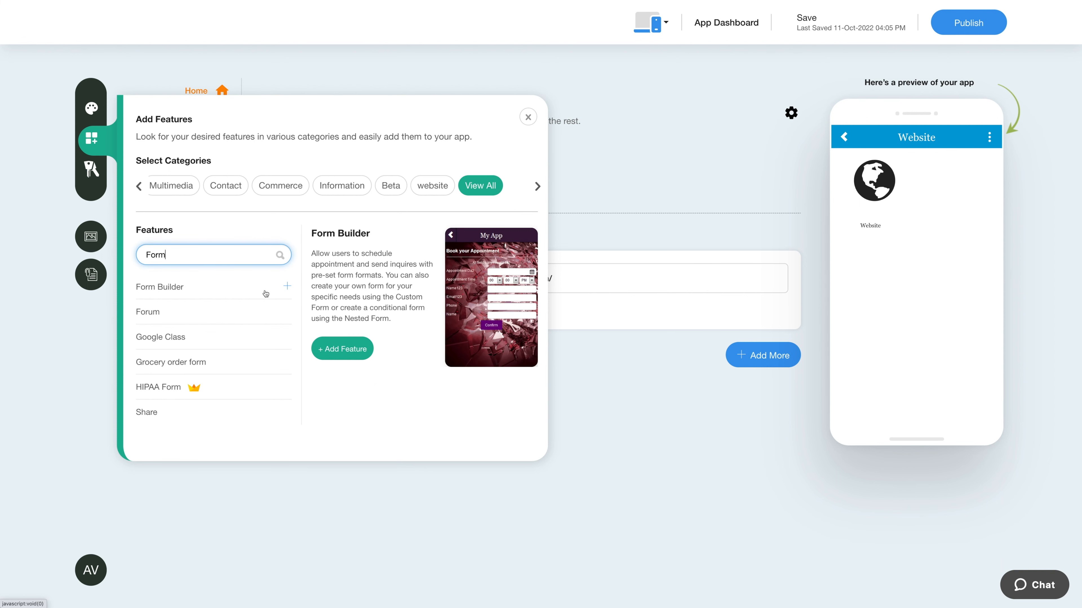
{"action": "left_click", "coordinate": [342, 350]}
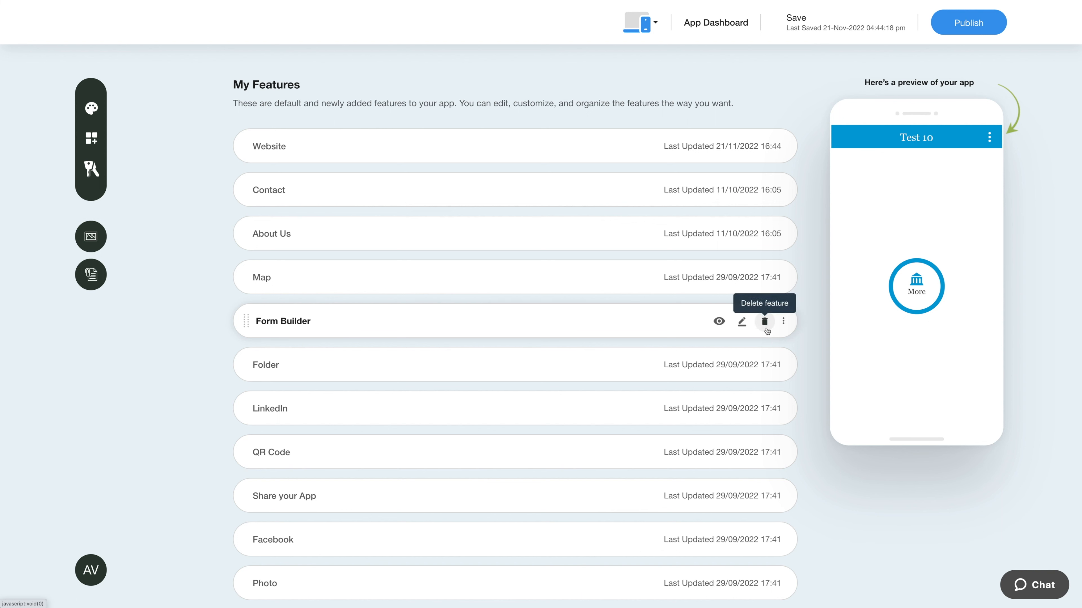
Open the Form Builder row's Edit page from My Features
{"action": "left_click", "coordinate": [783, 325]}
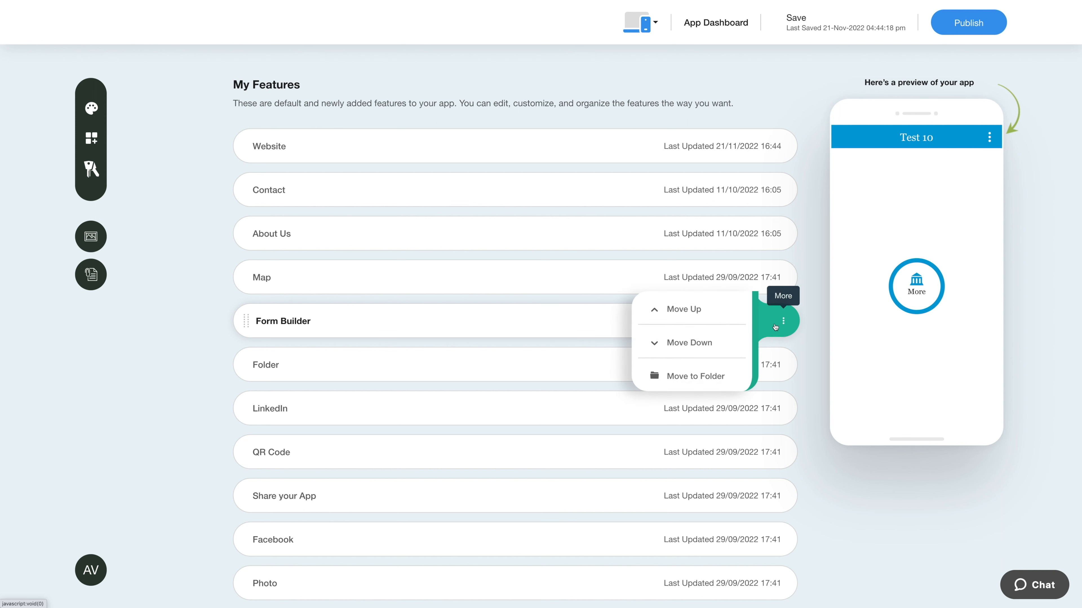
{"action": "left_click", "coordinate": [802, 333]}
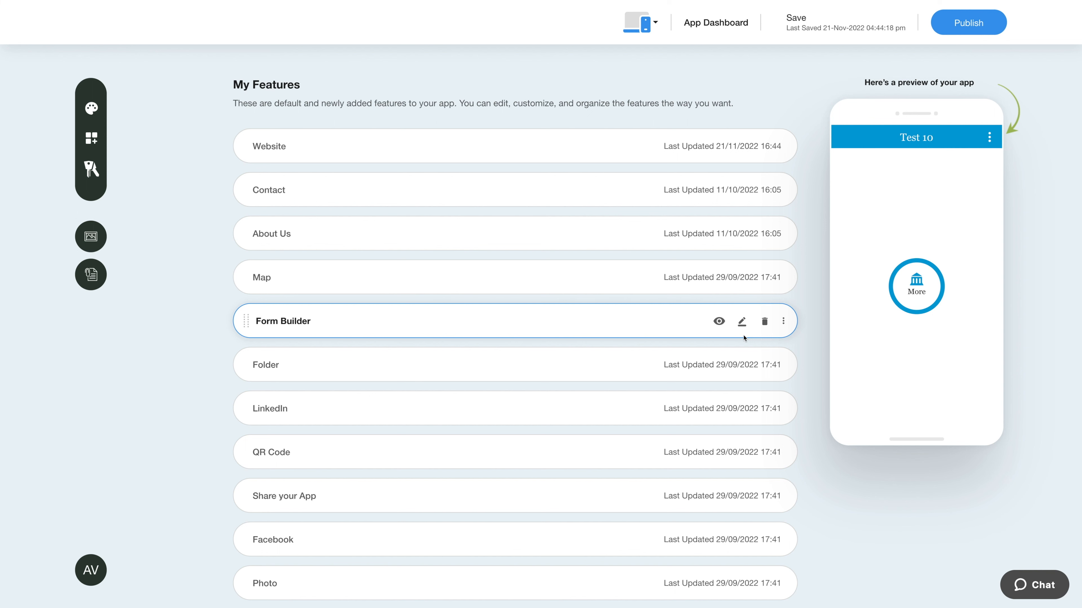
{"action": "left_click", "coordinate": [741, 322]}
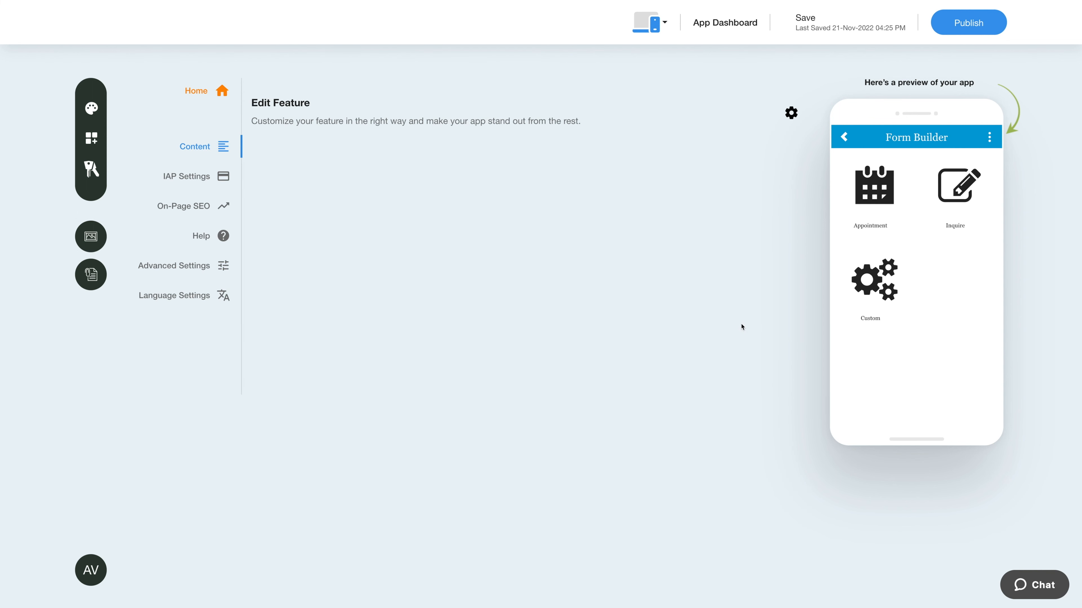
{"action": "left_click", "coordinate": [386, 189]}
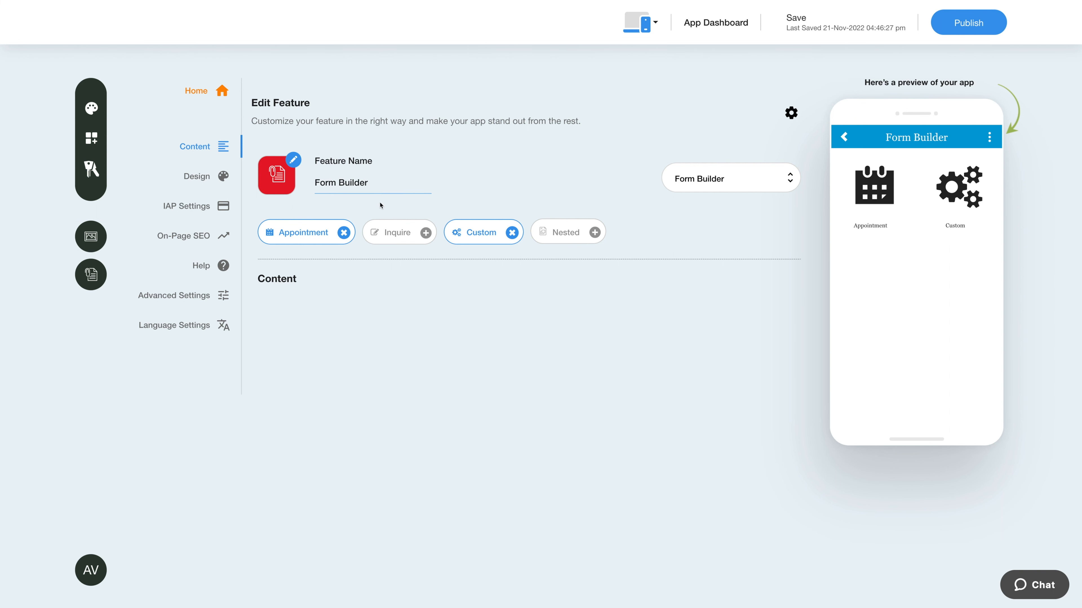
{"action": "left_click", "coordinate": [293, 160]}
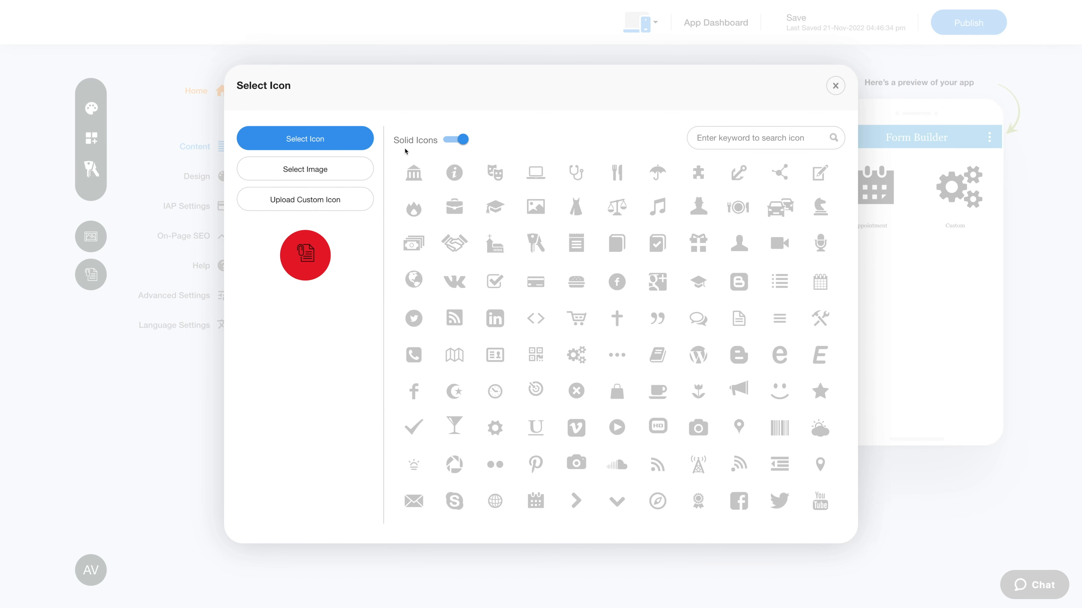
{"action": "left_click", "coordinate": [443, 140]}
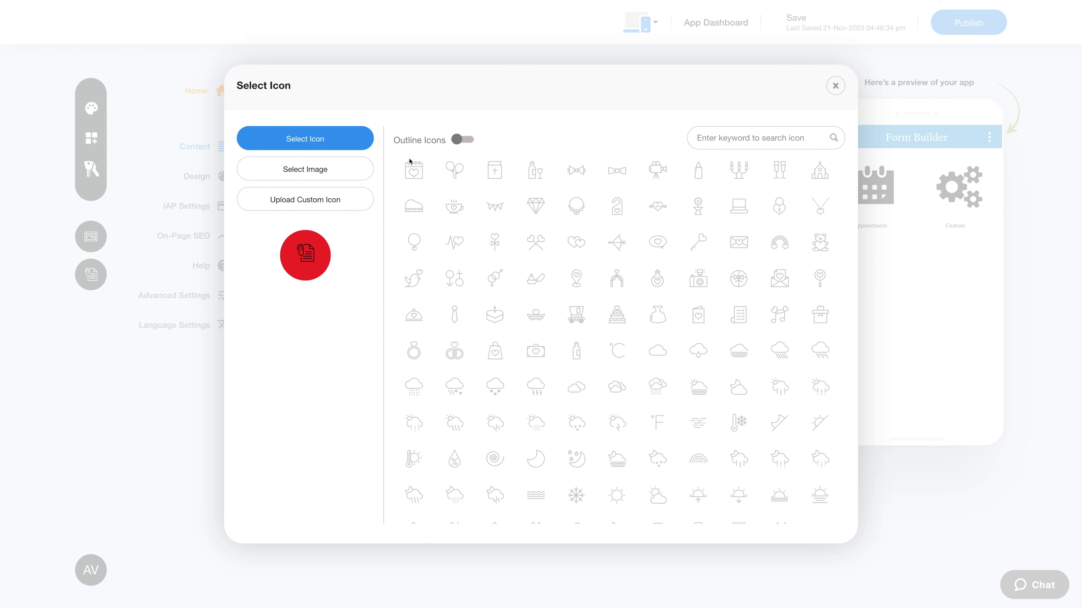
{"action": "left_click", "coordinate": [354, 174]}
{"action": "left_click", "coordinate": [336, 215]}
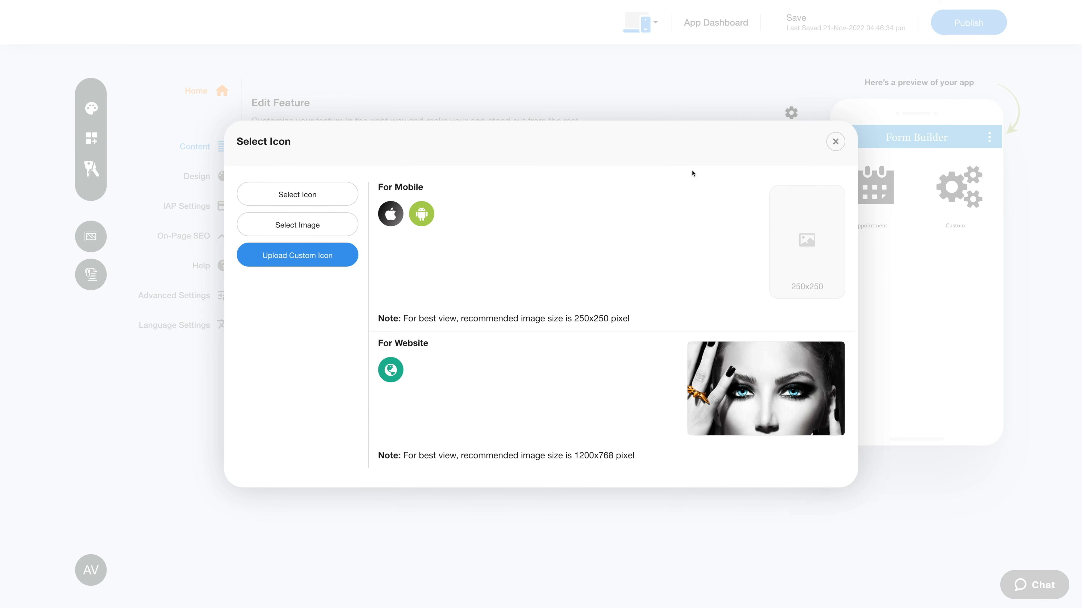
{"action": "left_click", "coordinate": [829, 146]}
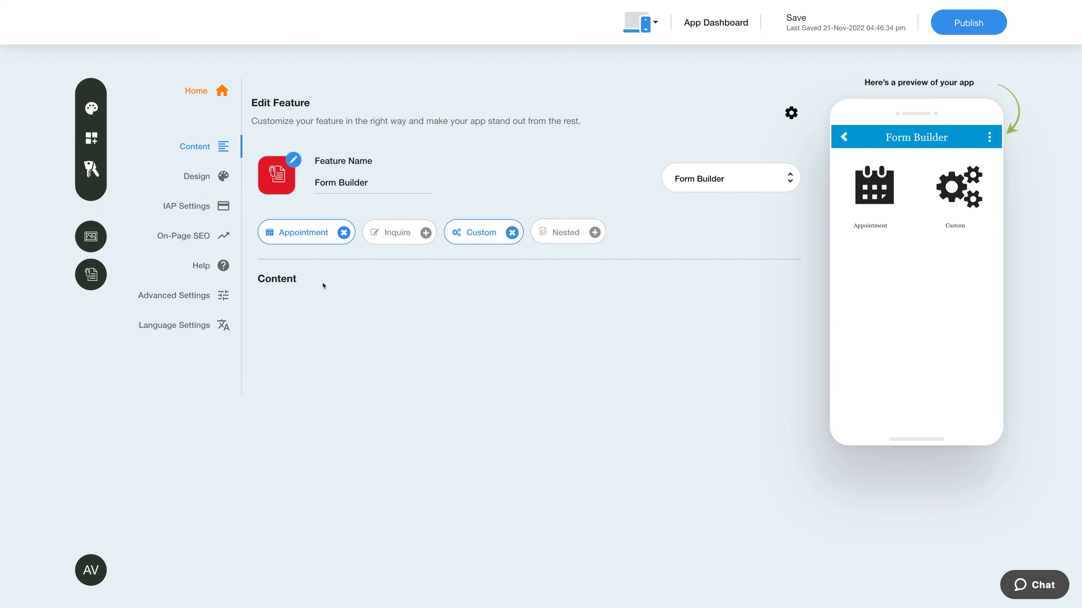
Enter the Appointment form's business email, removing the extra empty email row
{"action": "left_click", "coordinate": [304, 237]}
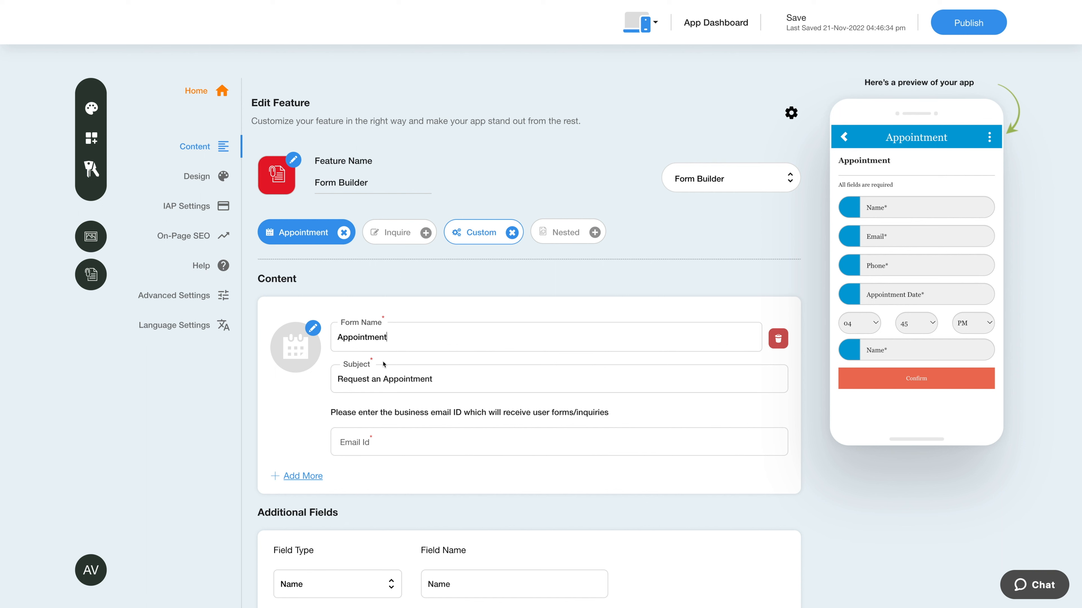
{"action": "left_click", "coordinate": [455, 380]}
{"action": "left_click", "coordinate": [305, 476]}
{"action": "scroll", "coordinate": [315, 479], "scroll_direction": "down", "scroll_amount": 1}
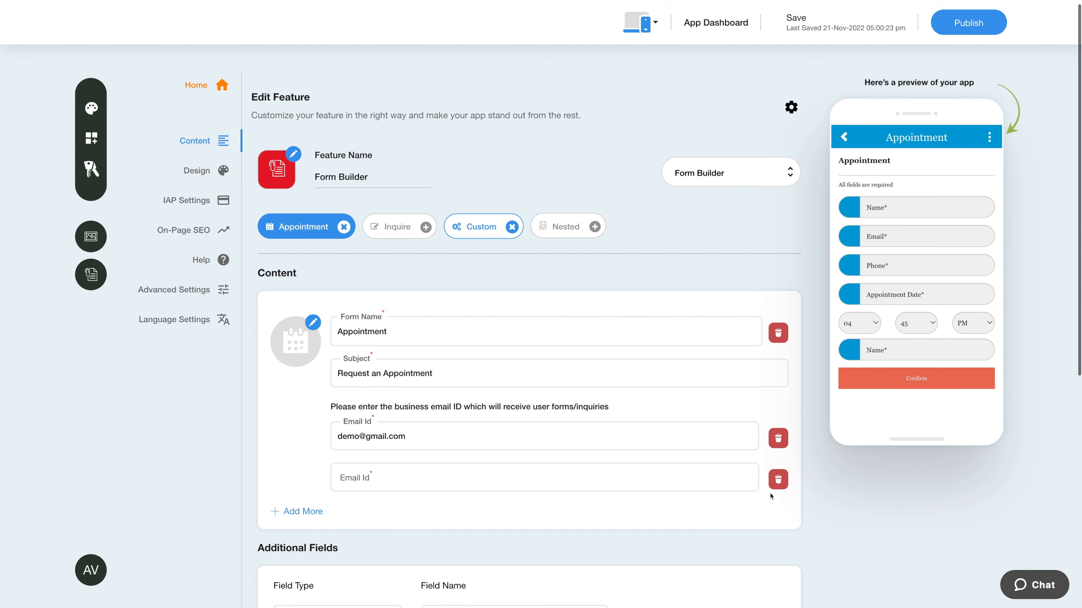
{"action": "left_click", "coordinate": [778, 479]}
{"action": "scroll", "coordinate": [387, 483], "scroll_direction": "down", "scroll_amount": 3}
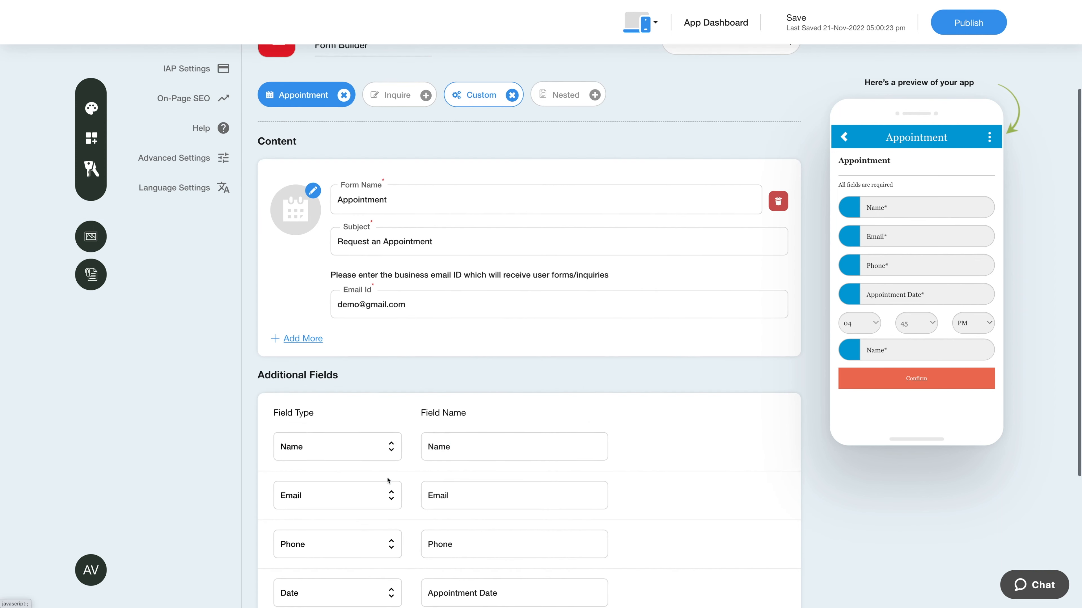
{"action": "scroll", "coordinate": [388, 483], "scroll_direction": "down", "scroll_amount": 3}
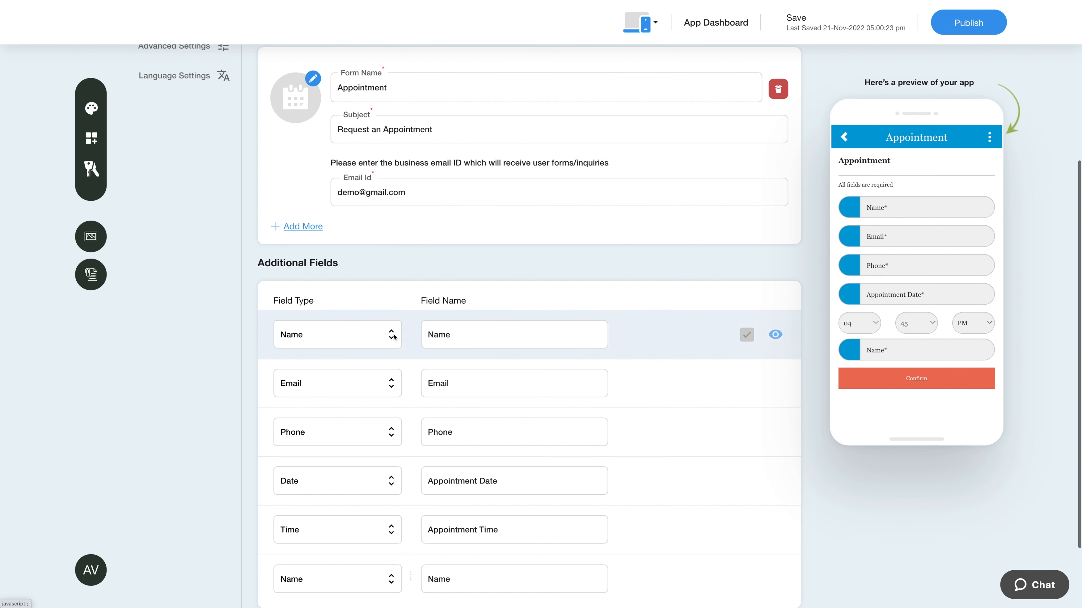
Add another additional field to the Appointment form with Field Type Name
{"action": "left_click", "coordinate": [533, 341]}
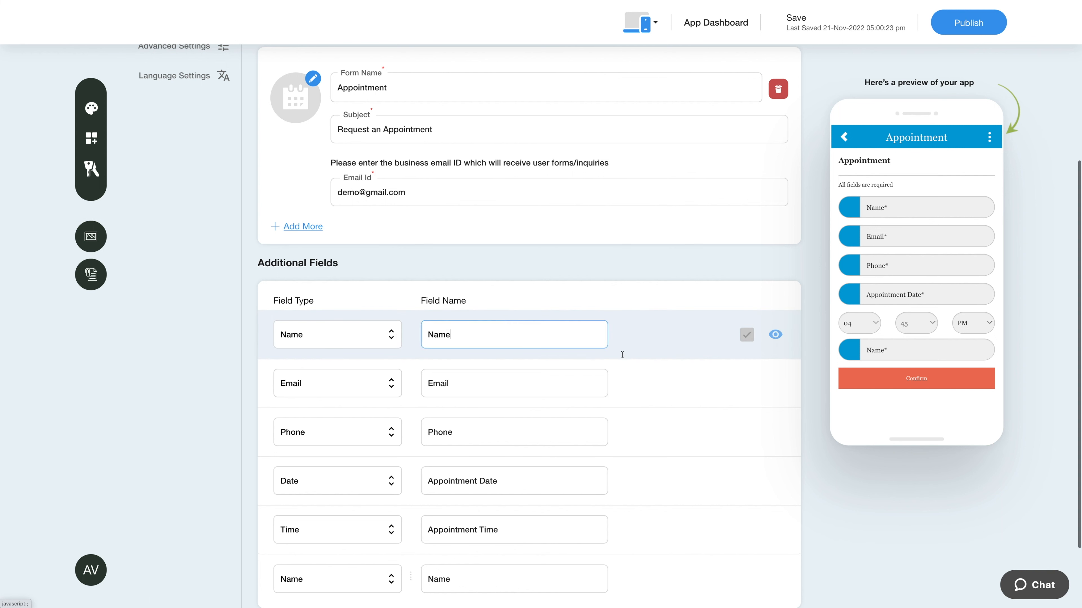
{"action": "left_click", "coordinate": [643, 347]}
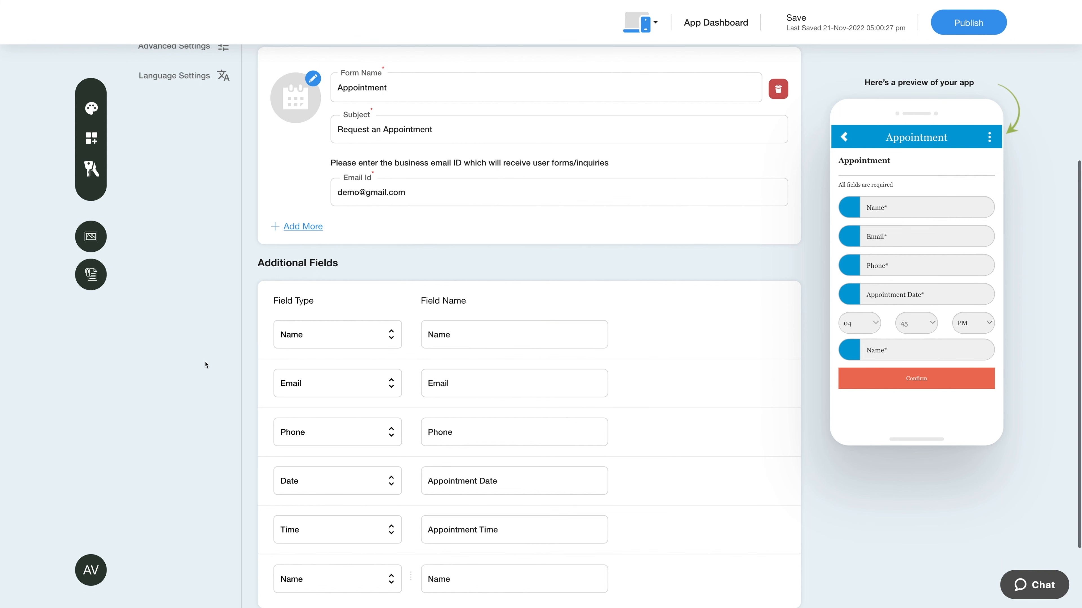
{"action": "scroll", "coordinate": [221, 389], "scroll_direction": "down", "scroll_amount": 3}
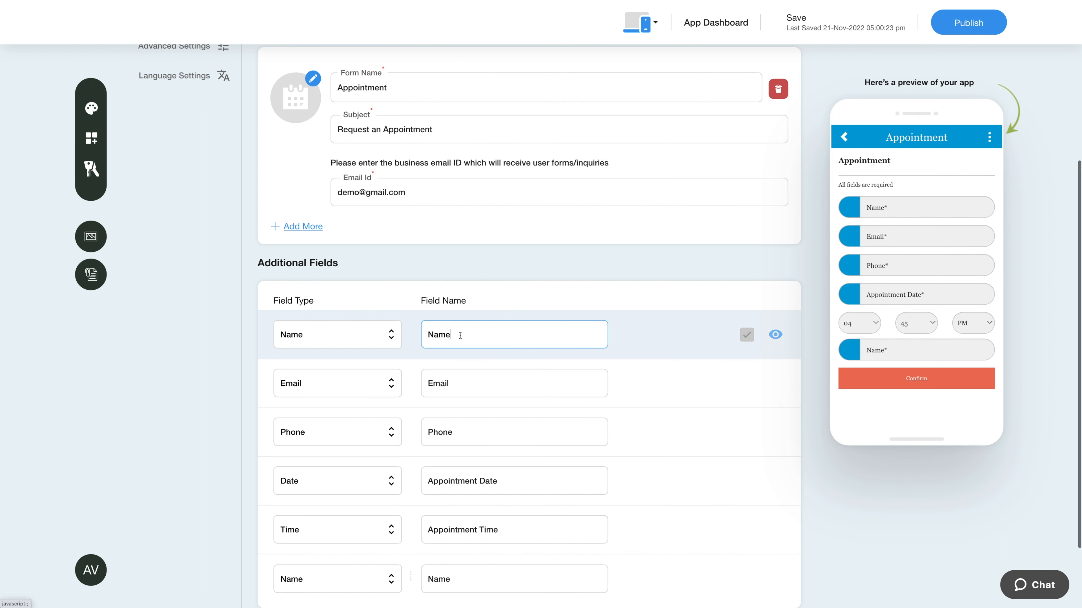
{"action": "scroll", "coordinate": [460, 335], "scroll_direction": "down", "scroll_amount": 2}
{"action": "left_click", "coordinate": [746, 551]}
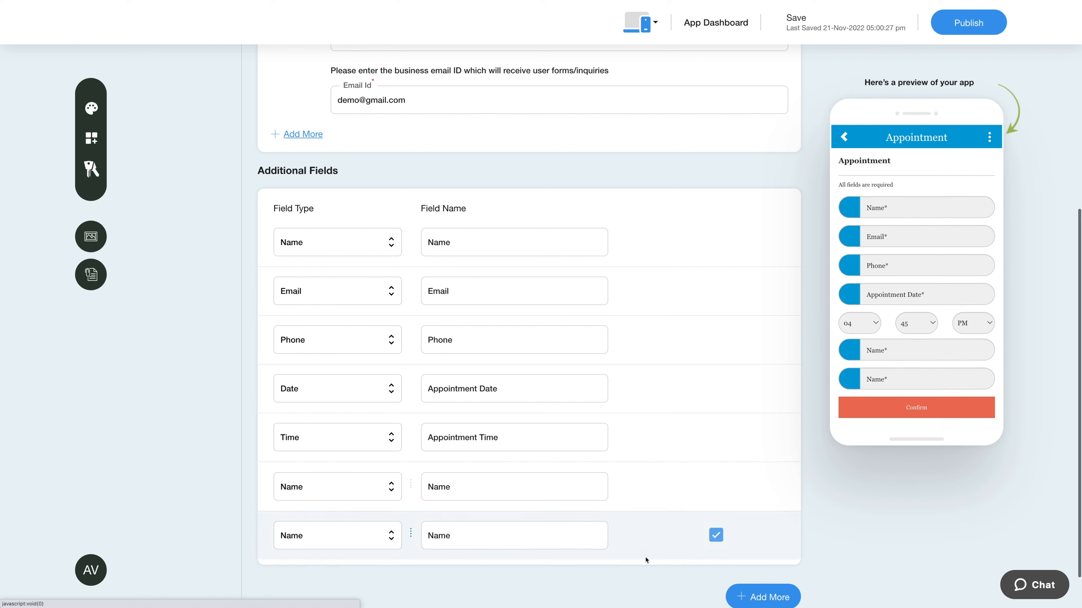
{"action": "scroll", "coordinate": [549, 558], "scroll_direction": "down", "scroll_amount": 1}
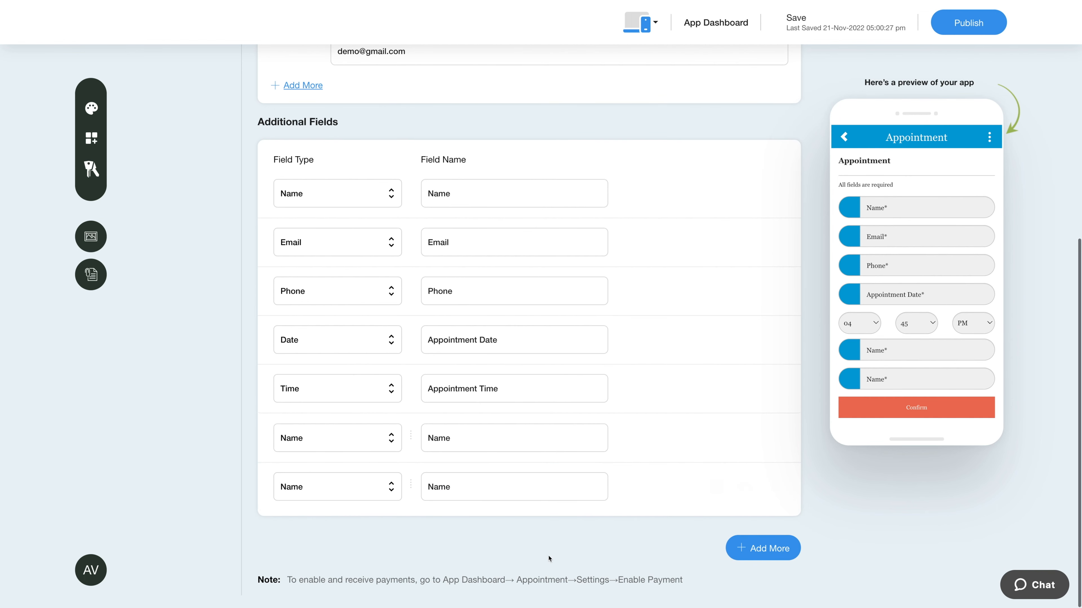
{"action": "left_click", "coordinate": [310, 495]}
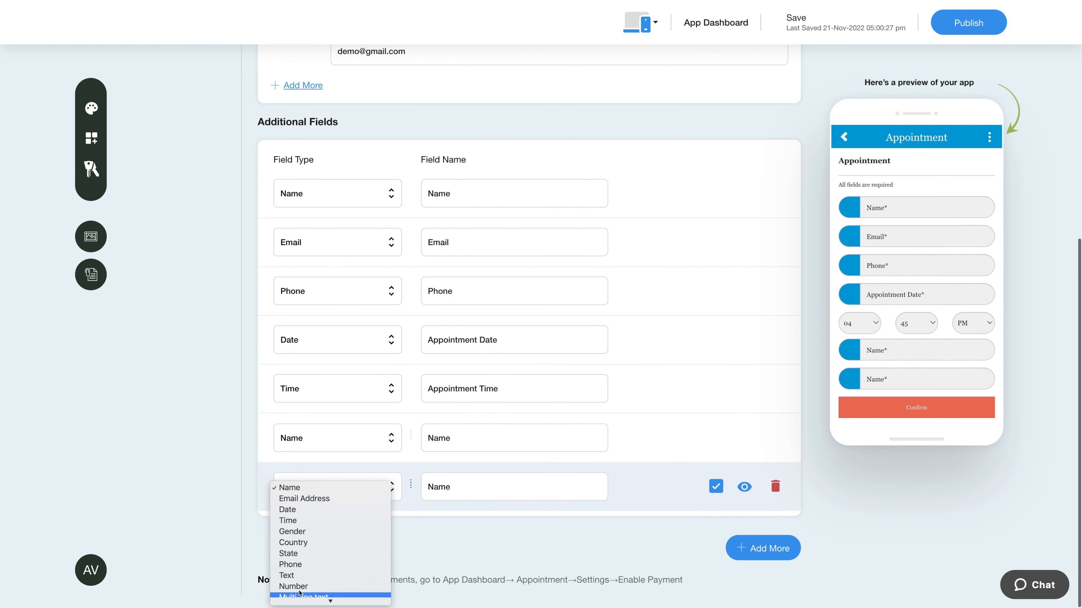
{"action": "left_click", "coordinate": [308, 488]}
Keep the new Name field required and visible, cancelling its deletion
{"action": "left_click", "coordinate": [481, 488]}
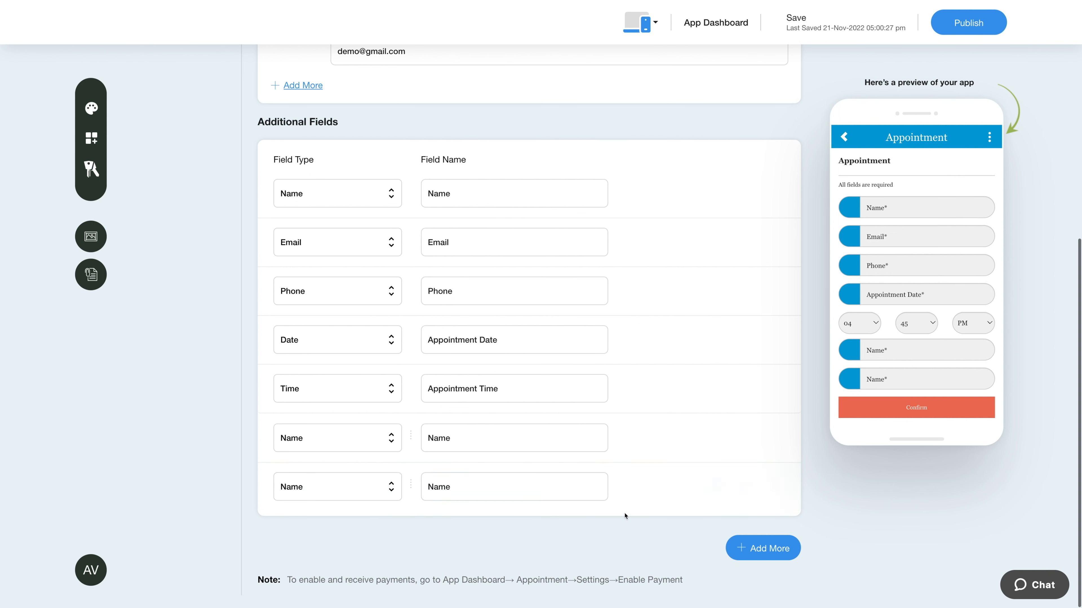
{"action": "left_click", "coordinate": [717, 488]}
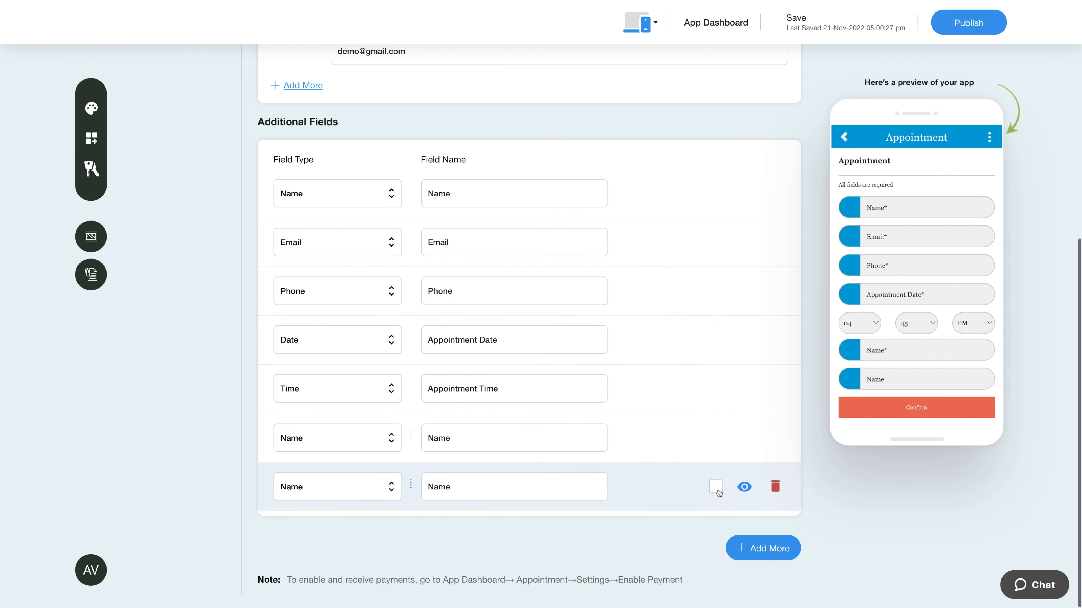
{"action": "left_click", "coordinate": [717, 491]}
{"action": "left_click", "coordinate": [744, 489]}
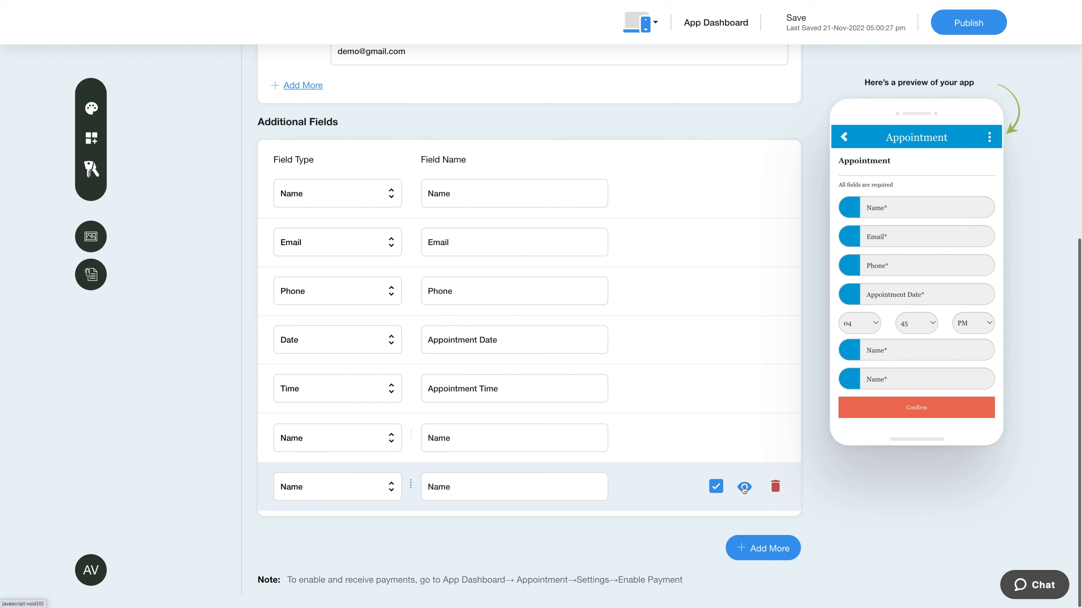
{"action": "left_click", "coordinate": [743, 488]}
{"action": "left_click", "coordinate": [773, 487]}
{"action": "left_click", "coordinate": [676, 275]}
{"action": "scroll", "coordinate": [316, 379], "scroll_direction": "up", "scroll_amount": 9}
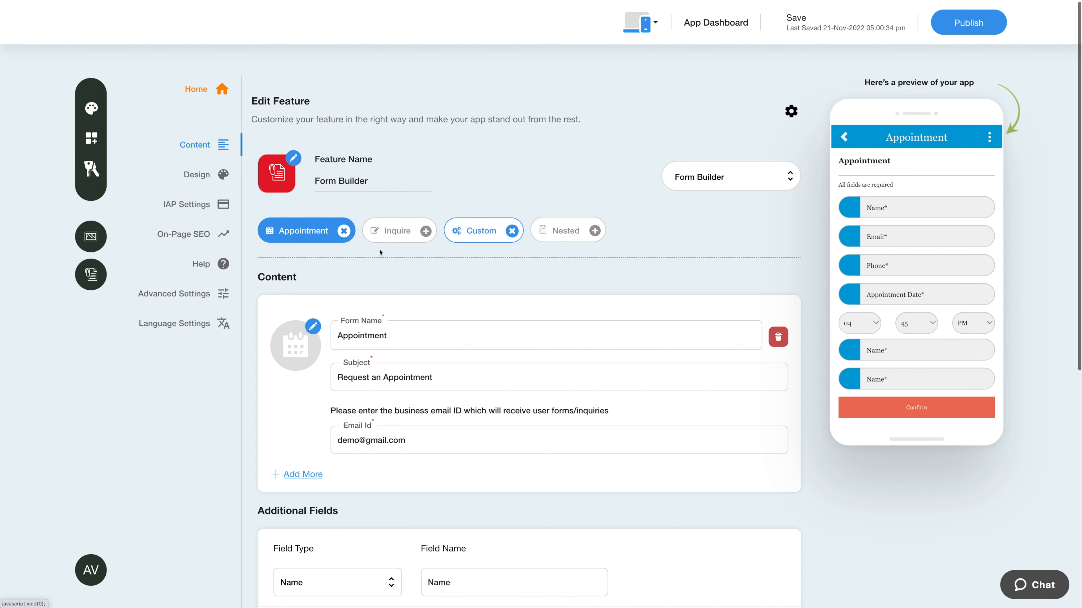
Enter the Inquire form's business email, keeping the subject 'Inquiry request'
{"action": "left_click", "coordinate": [392, 237]}
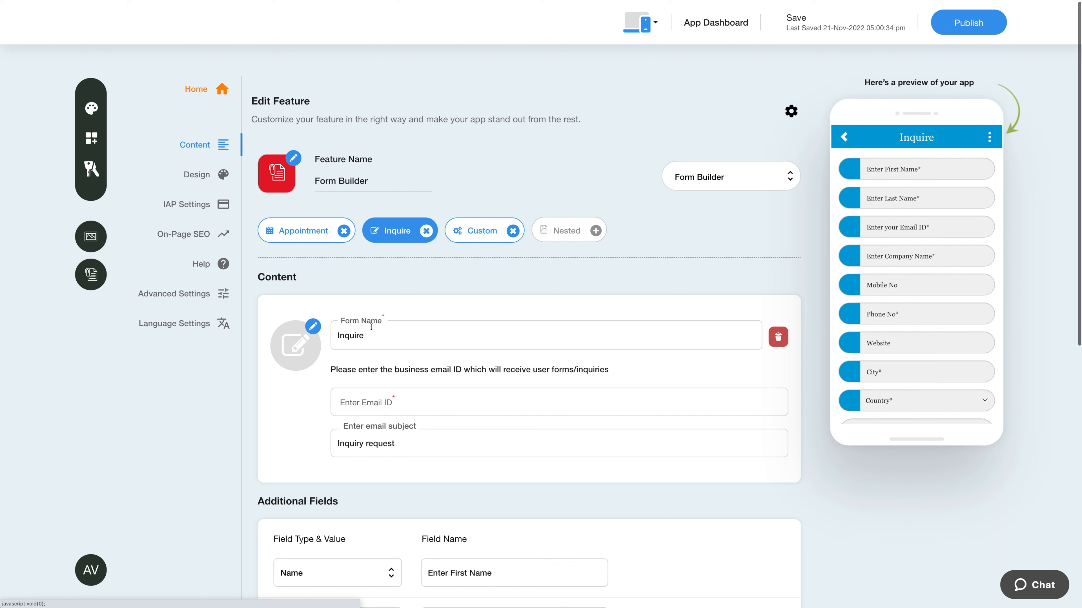
{"action": "left_click", "coordinate": [378, 335]}
{"action": "left_click", "coordinate": [392, 402]}
{"action": "type", "text": "demo@gmail.com"}
{"action": "left_click", "coordinate": [339, 450]}
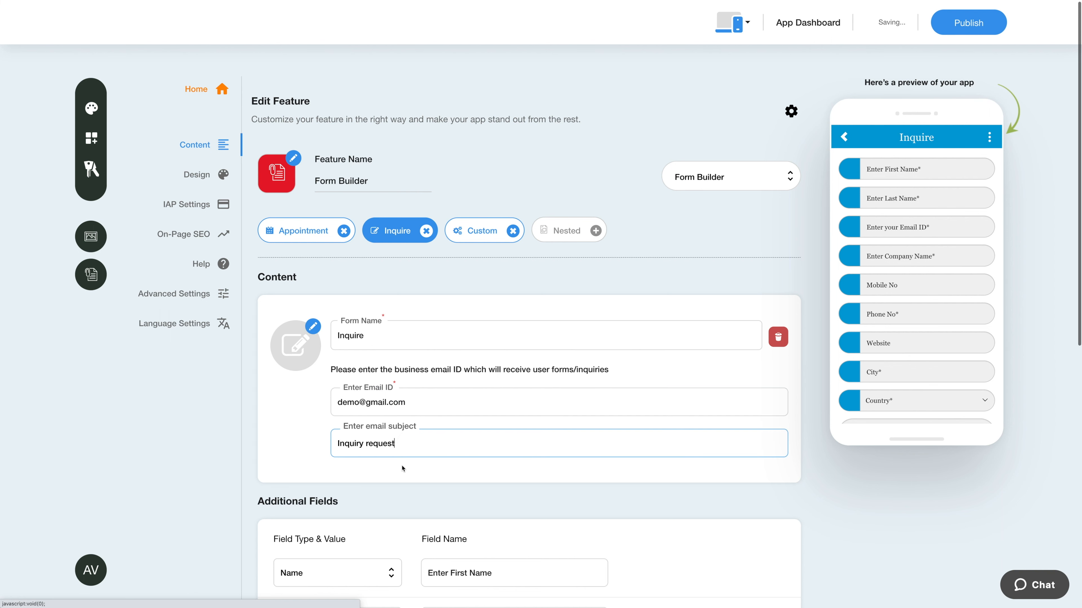
{"action": "scroll", "coordinate": [379, 451], "scroll_direction": "down", "scroll_amount": 3}
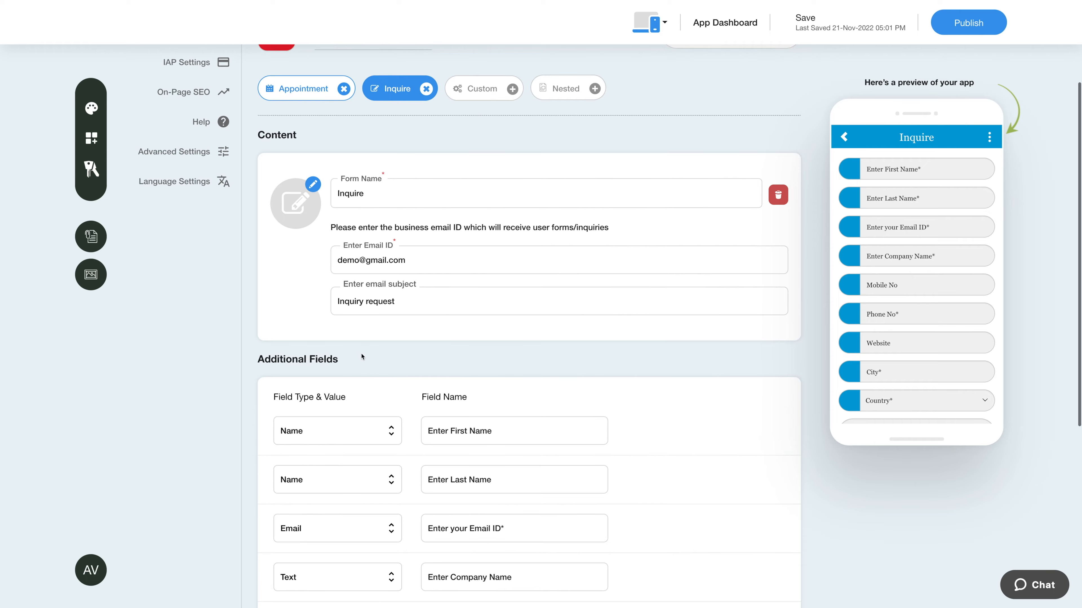
{"action": "scroll", "coordinate": [374, 443], "scroll_direction": "down", "scroll_amount": 4}
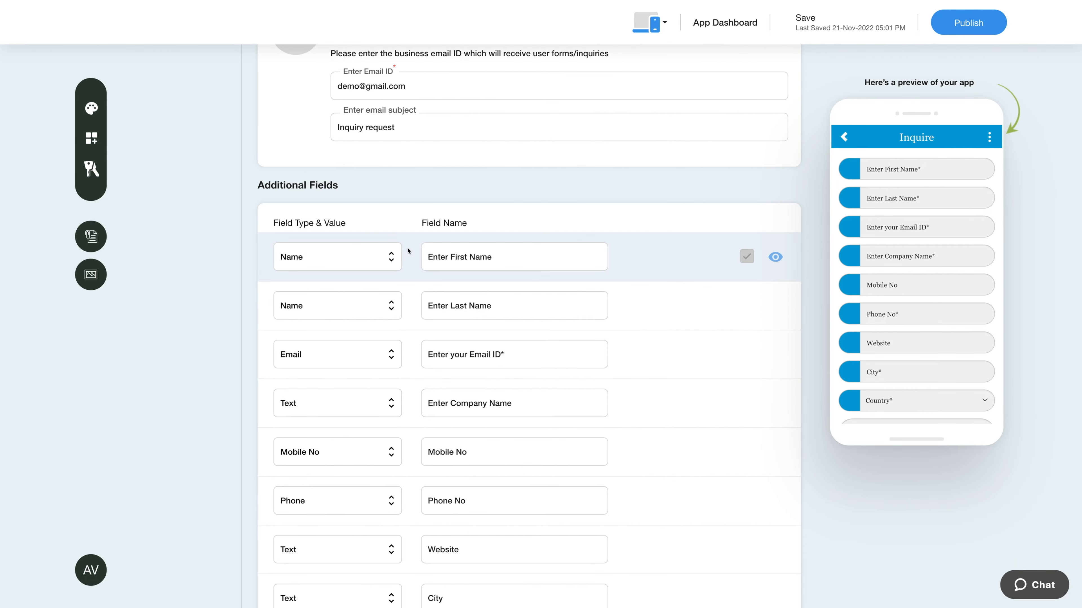
Check the Inquire form's Enter First Name field label
{"action": "left_click", "coordinate": [497, 258]}
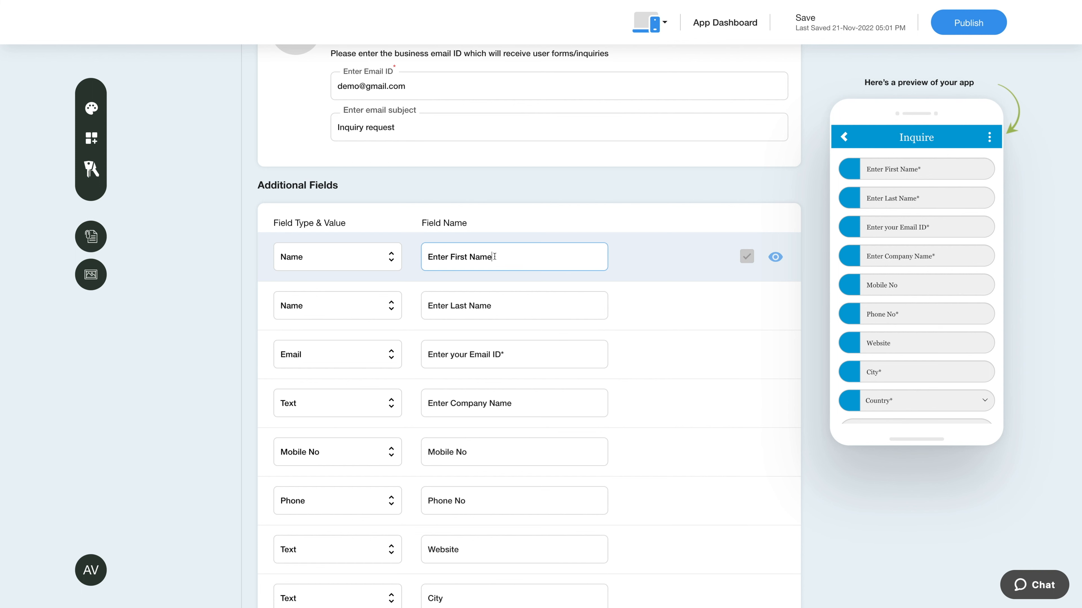
{"action": "left_click", "coordinate": [648, 278]}
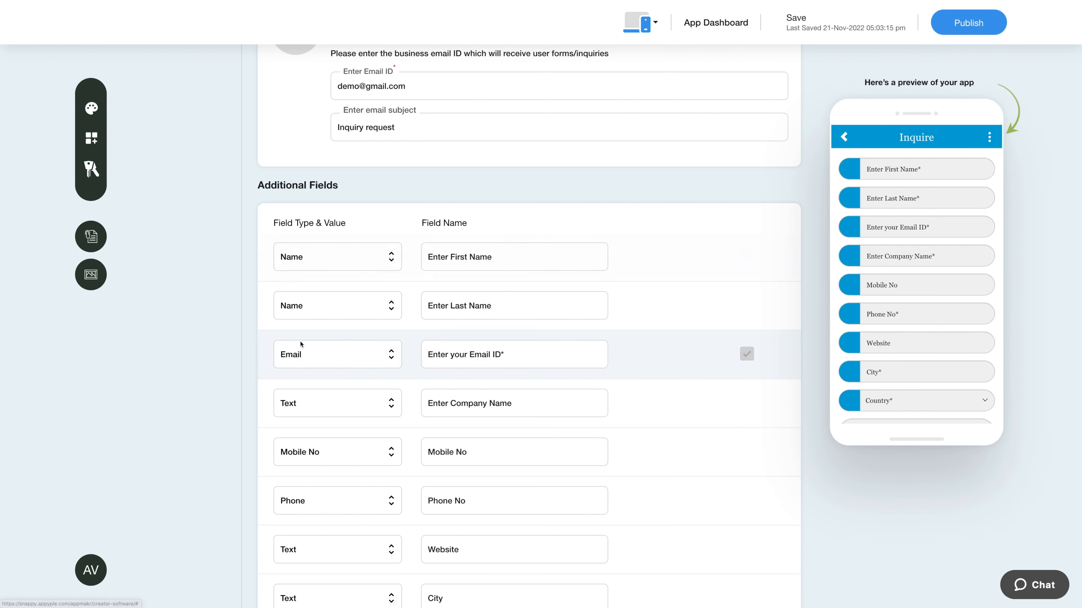
{"action": "scroll", "coordinate": [308, 343], "scroll_direction": "down", "scroll_amount": 3}
{"action": "scroll", "coordinate": [156, 436], "scroll_direction": "up", "scroll_amount": 5}
{"action": "scroll", "coordinate": [156, 435], "scroll_direction": "up", "scroll_amount": 4}
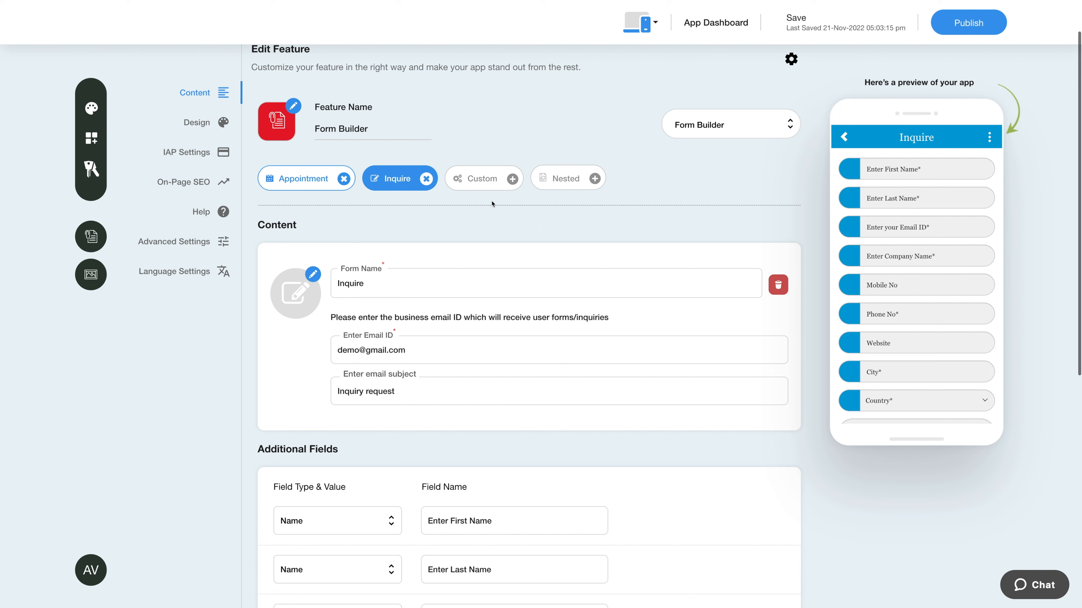
Give the Custom form the subject 'test' and a business email
{"action": "left_click", "coordinate": [483, 179]}
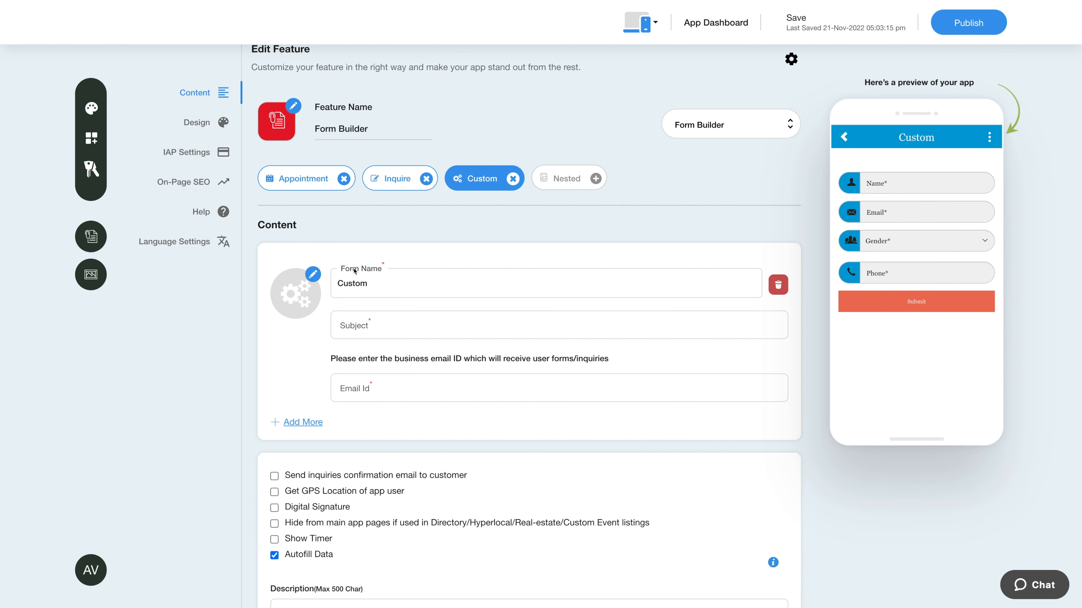
{"action": "left_click", "coordinate": [376, 288]}
{"action": "left_click", "coordinate": [370, 330]}
{"action": "type", "text": "test"}
{"action": "left_click", "coordinate": [325, 377]}
{"action": "left_click", "coordinate": [358, 386]}
{"action": "type", "text": "demo@gmail.com"}
{"action": "key", "text": "Tab"}
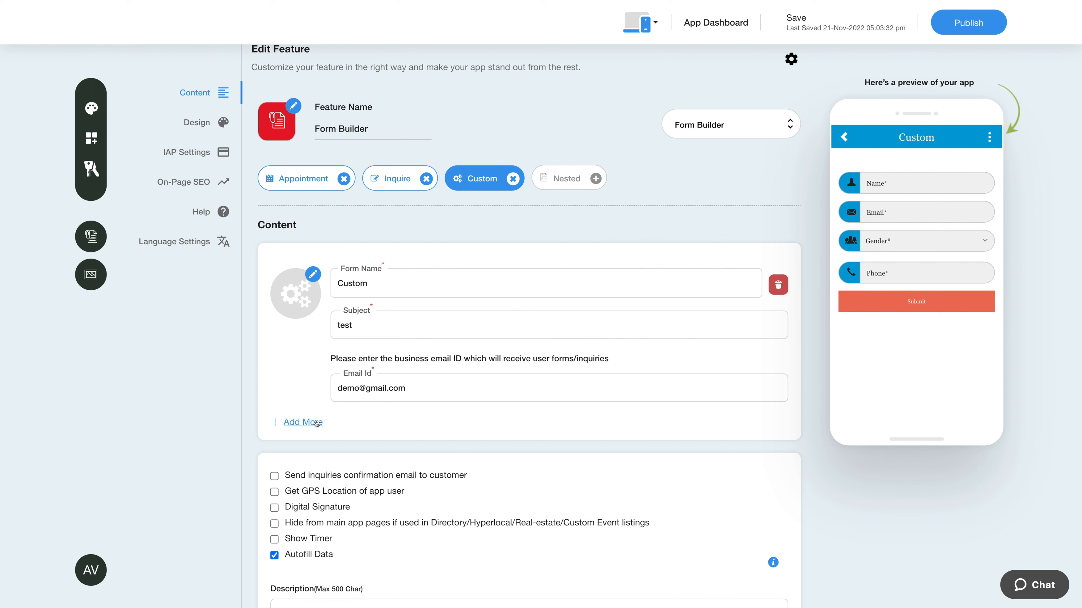
Try the inquiry confirmation email and GPS location checkboxes, leaving both off
{"action": "left_click", "coordinate": [277, 476]}
{"action": "left_click", "coordinate": [276, 476]}
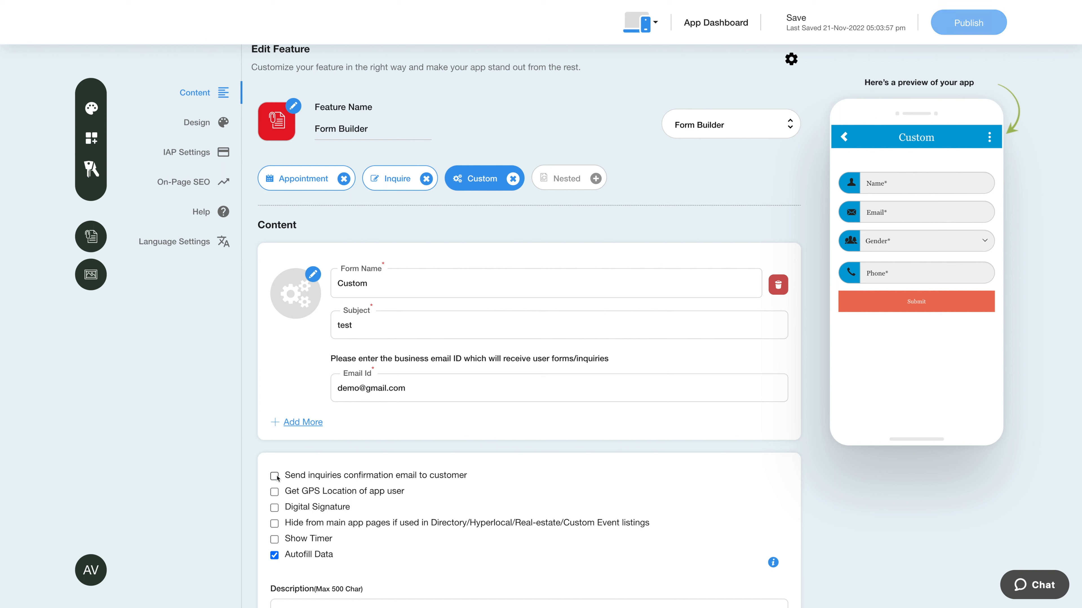
{"action": "left_click", "coordinate": [274, 492]}
{"action": "left_click", "coordinate": [274, 492]}
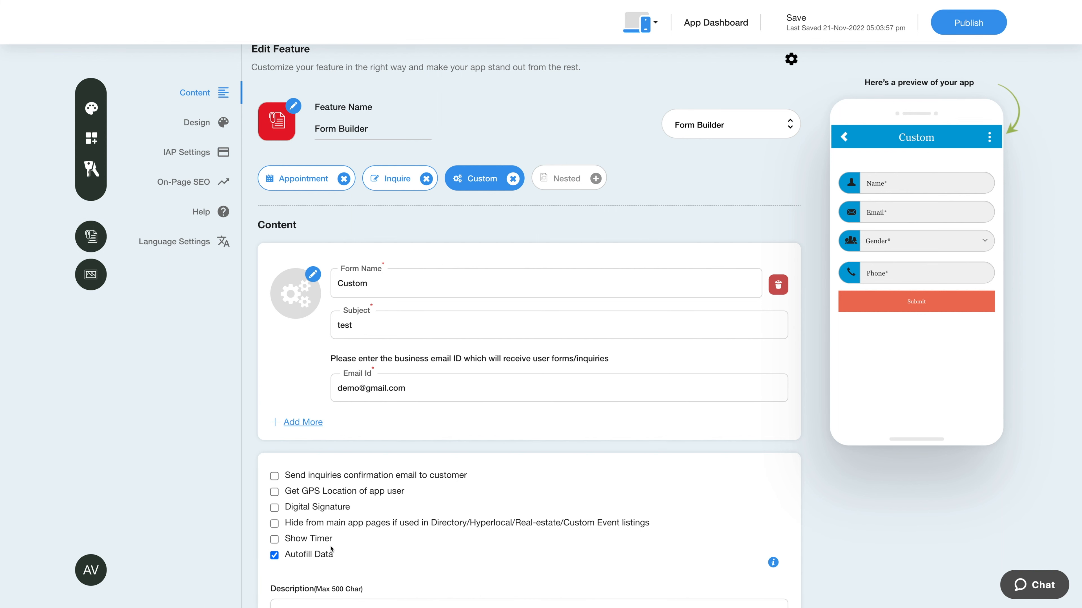
{"action": "scroll", "coordinate": [397, 547], "scroll_direction": "down", "scroll_amount": 1}
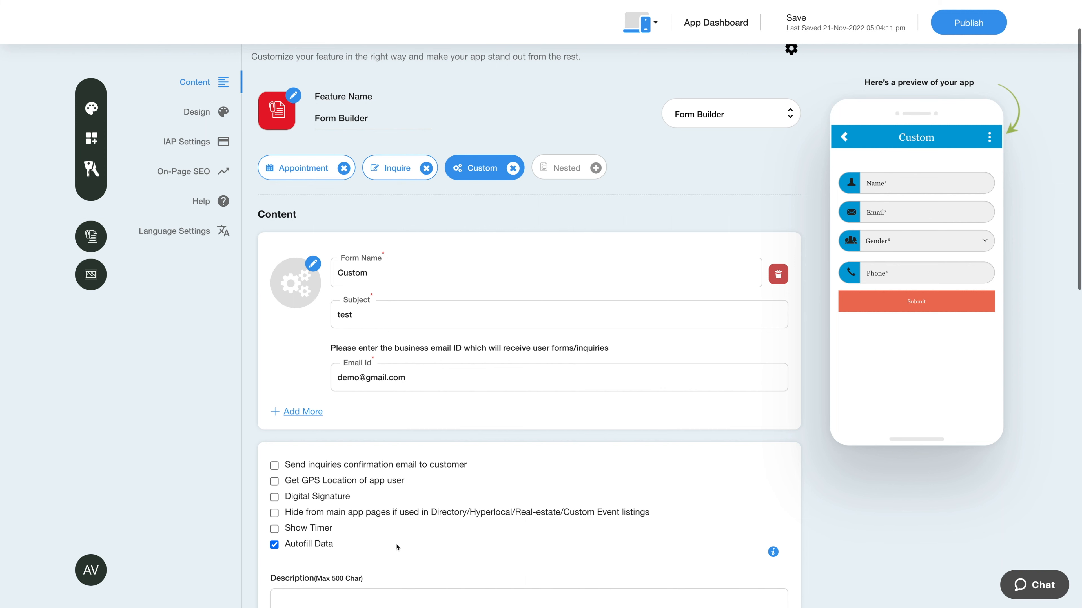
{"action": "scroll", "coordinate": [397, 547], "scroll_direction": "down", "scroll_amount": 8}
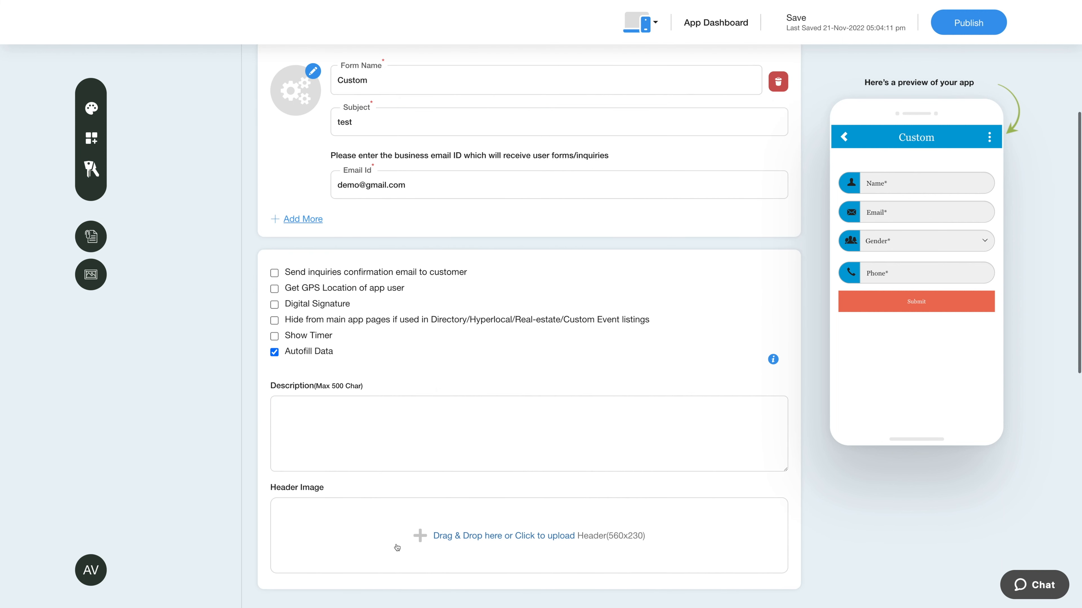
{"action": "scroll", "coordinate": [395, 548], "scroll_direction": "down", "scroll_amount": 3}
{"action": "scroll", "coordinate": [324, 287], "scroll_direction": "up", "scroll_amount": 1}
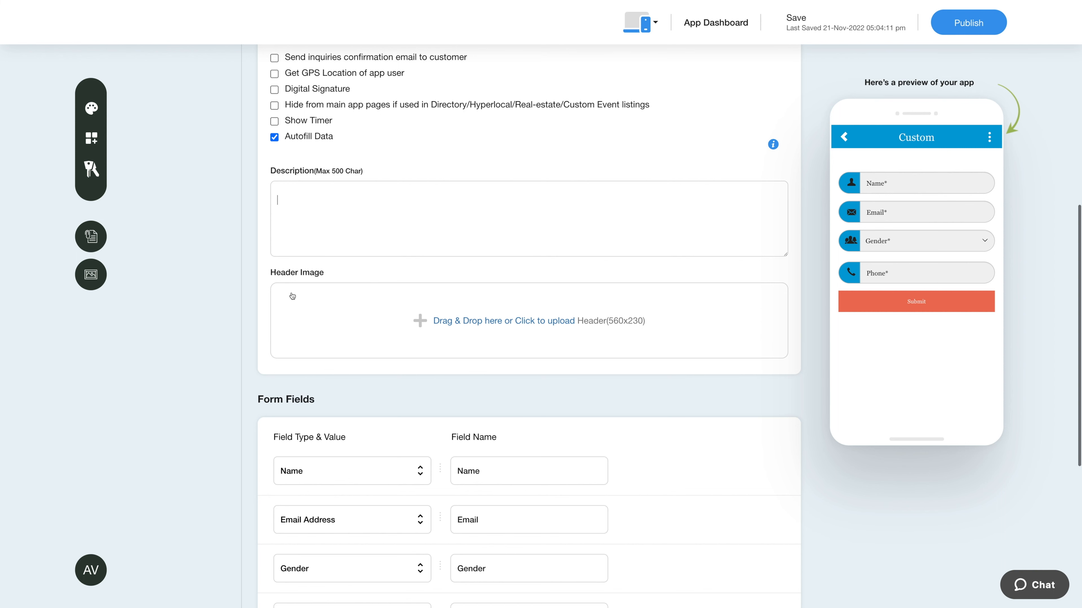
{"action": "scroll", "coordinate": [281, 324], "scroll_direction": "down", "scroll_amount": 2}
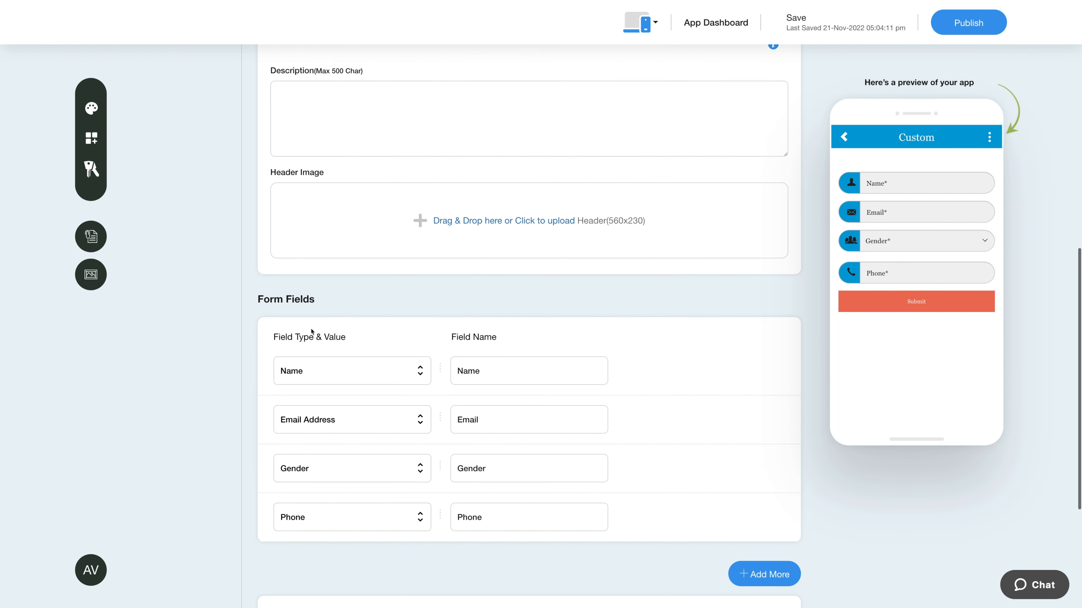
{"action": "scroll", "coordinate": [342, 306], "scroll_direction": "down", "scroll_amount": 1}
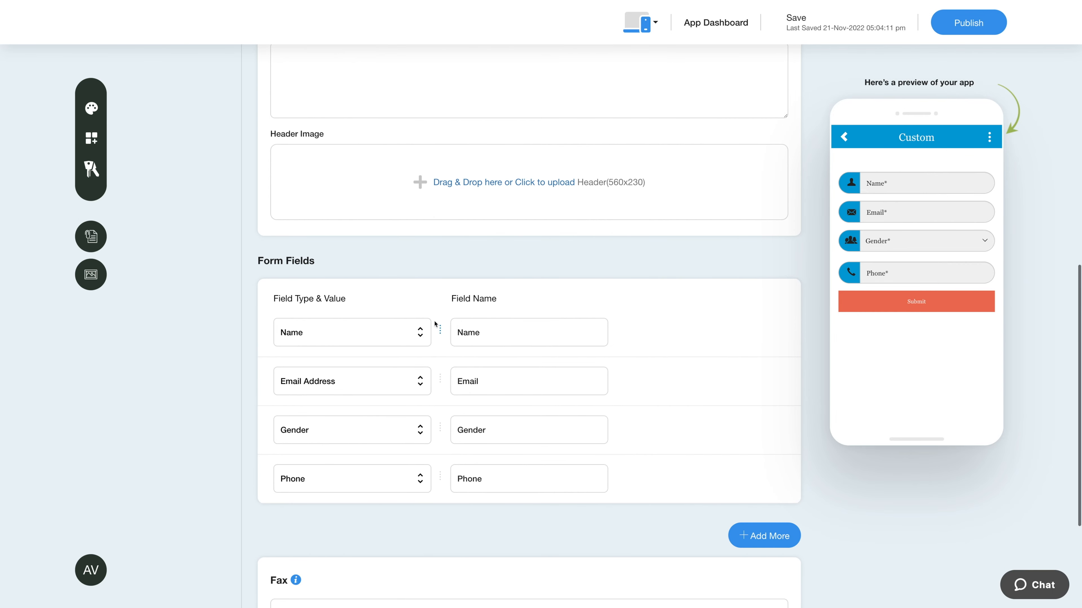
{"action": "left_click", "coordinate": [420, 335]}
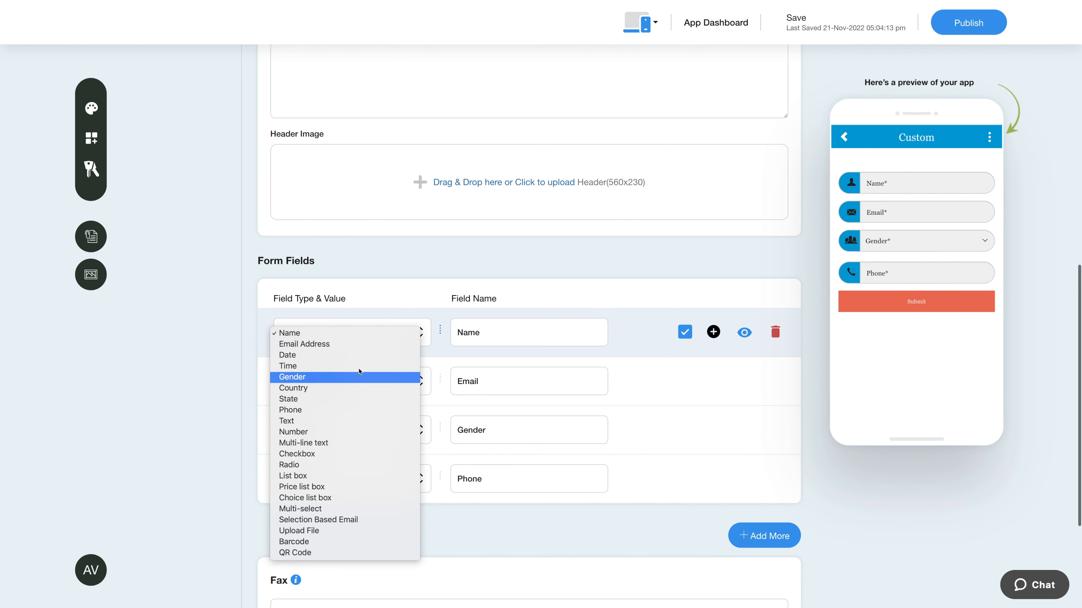
{"action": "left_click", "coordinate": [350, 330]}
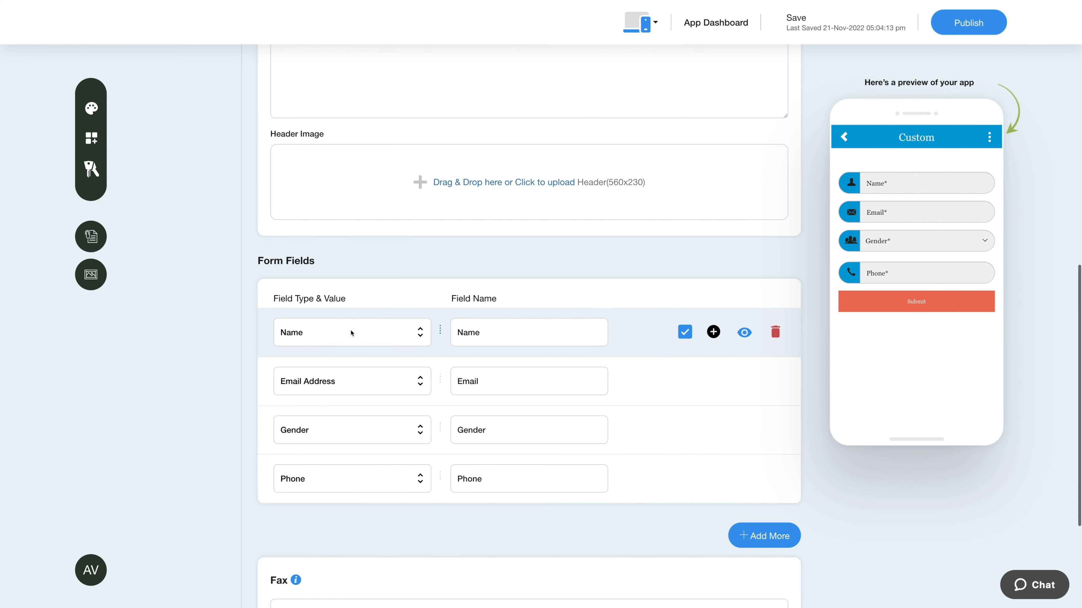
{"action": "left_click", "coordinate": [491, 335]}
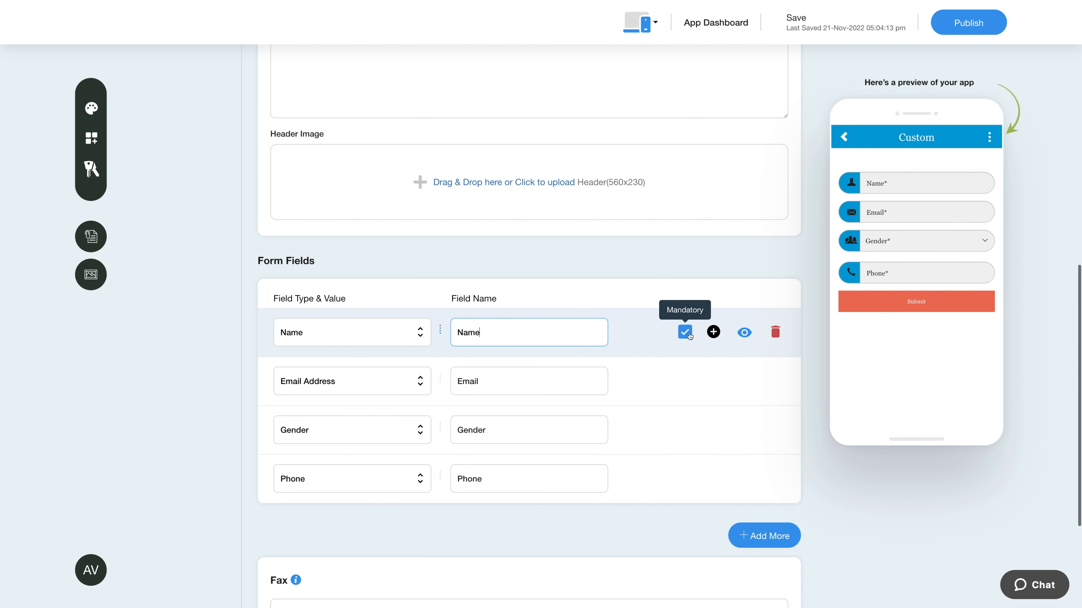
{"action": "left_click", "coordinate": [713, 331]}
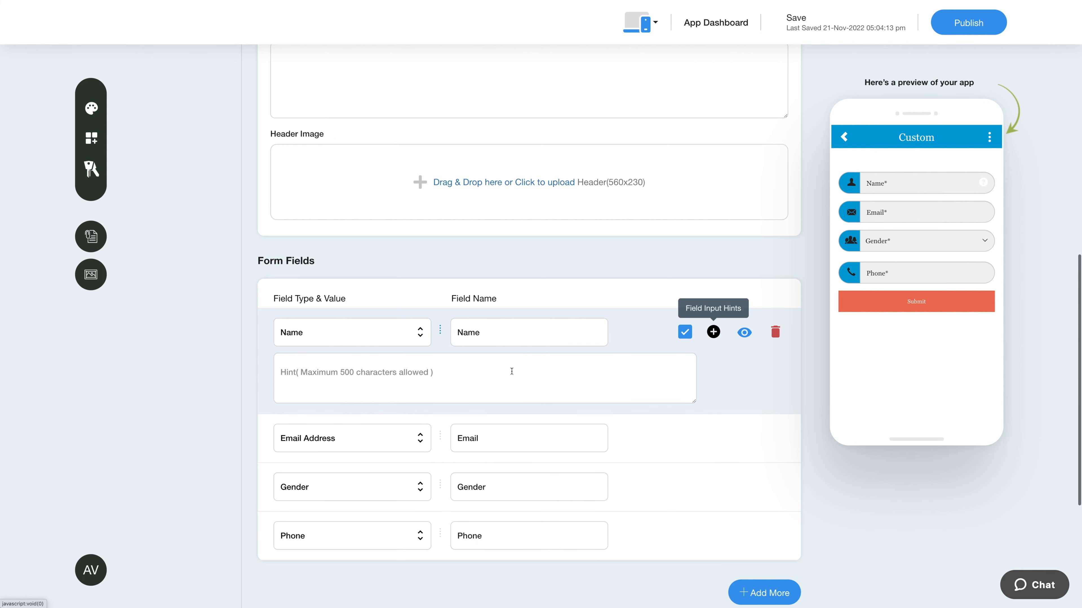
{"action": "left_click", "coordinate": [713, 333]}
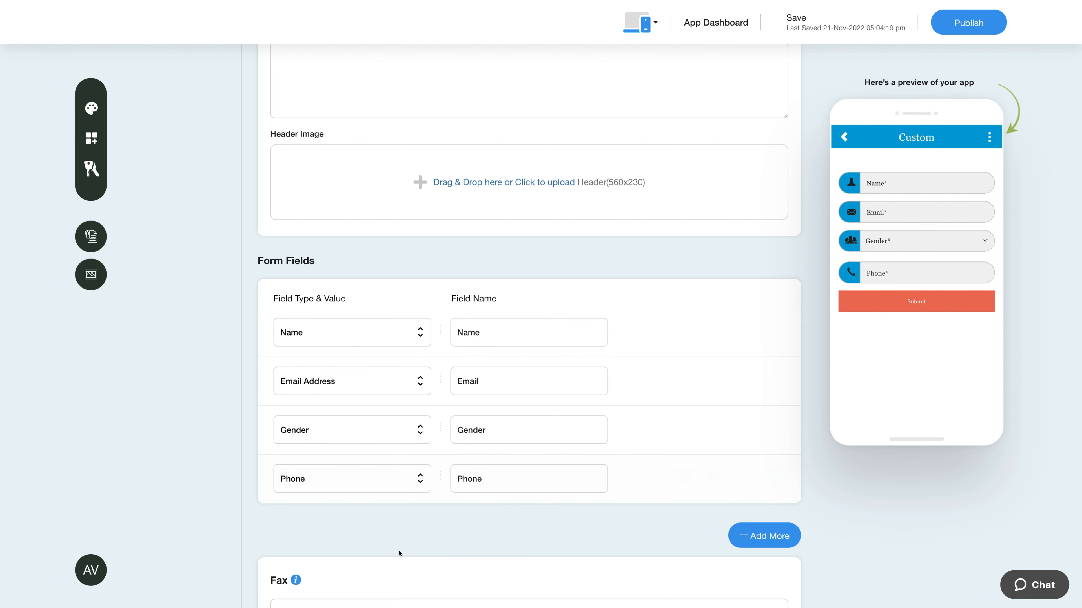
{"action": "scroll", "coordinate": [542, 385], "scroll_direction": "down", "scroll_amount": 3}
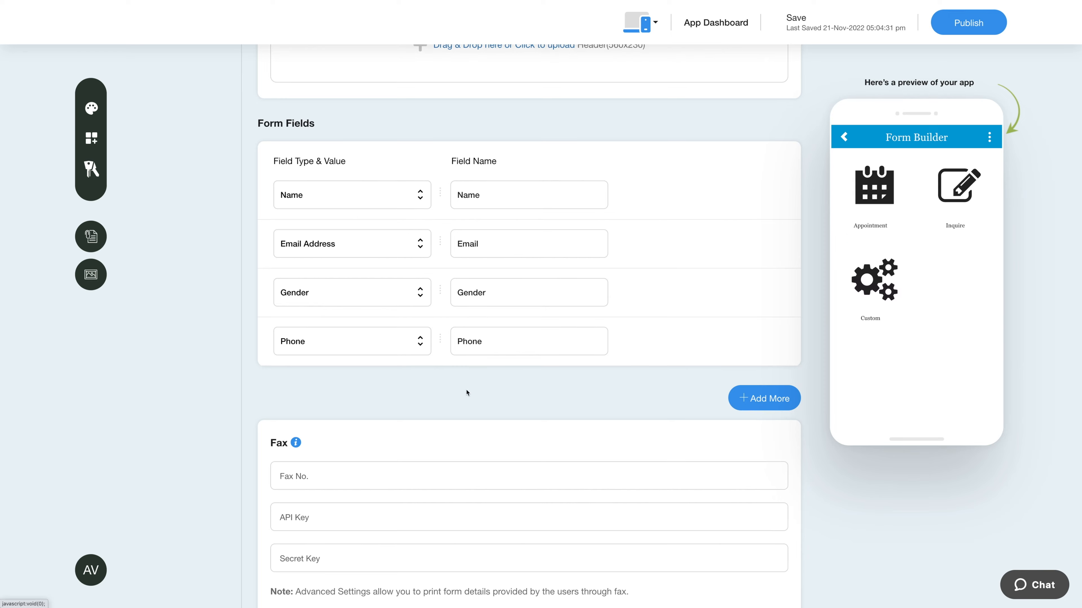
{"action": "scroll", "coordinate": [467, 393], "scroll_direction": "down", "scroll_amount": 1}
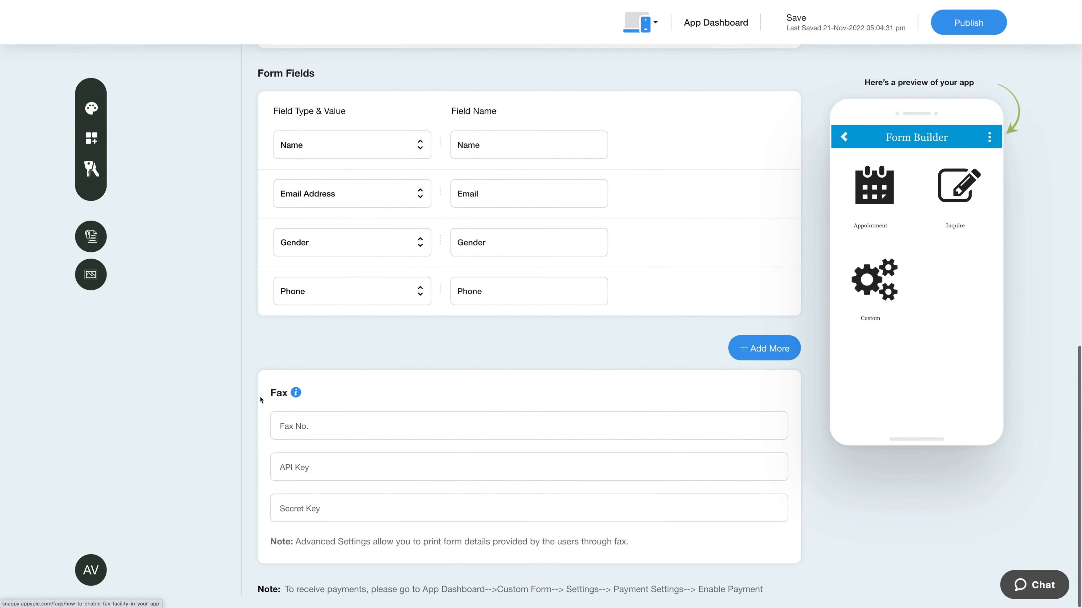
{"action": "mouse_move", "coordinate": [295, 393]}
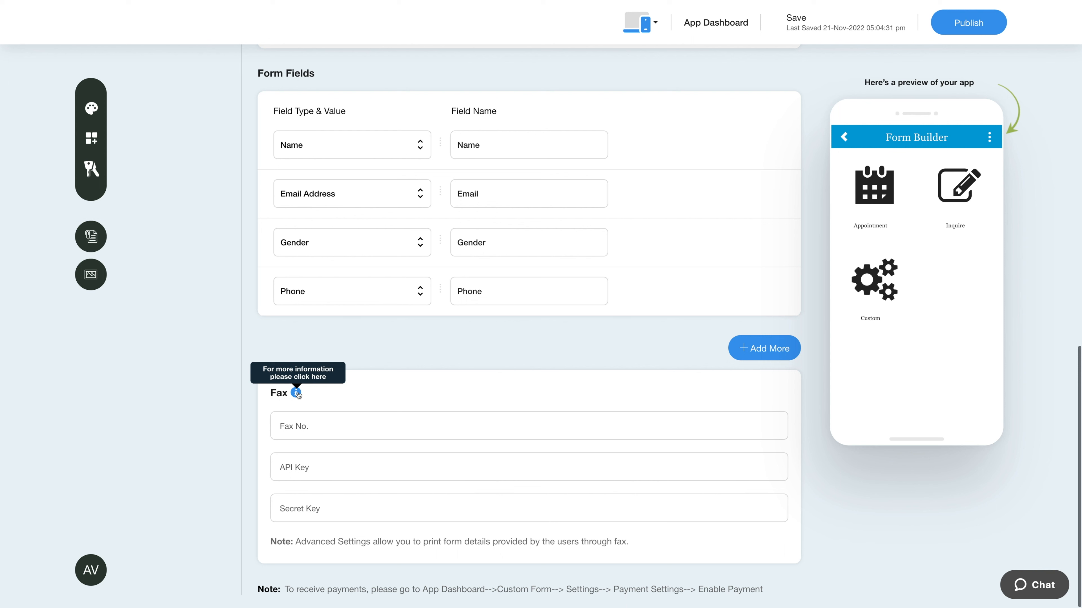
{"action": "left_click", "coordinate": [283, 426]}
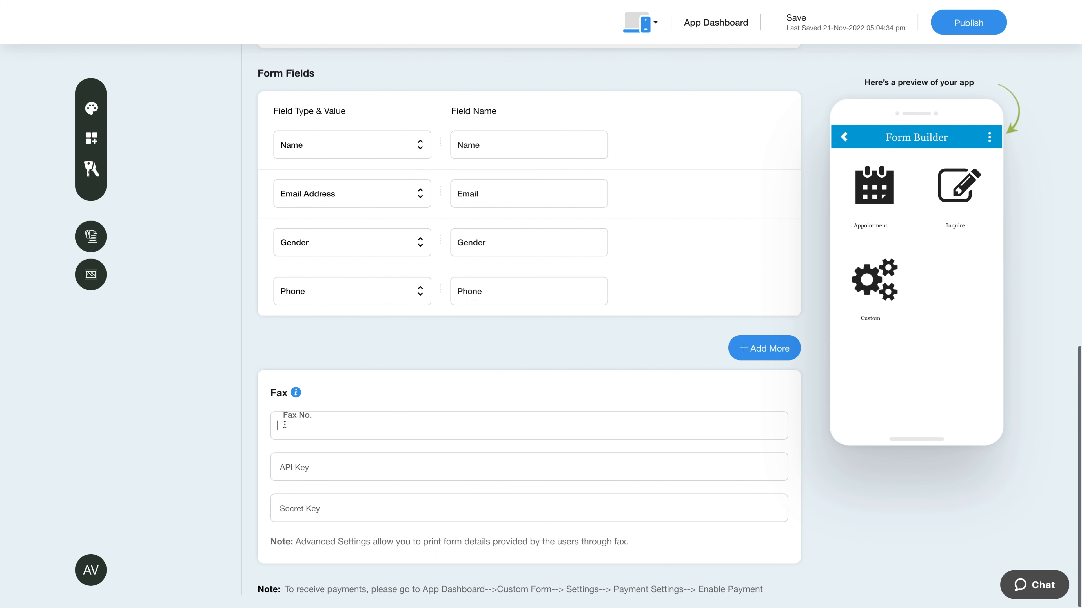
{"action": "left_click", "coordinate": [297, 474]}
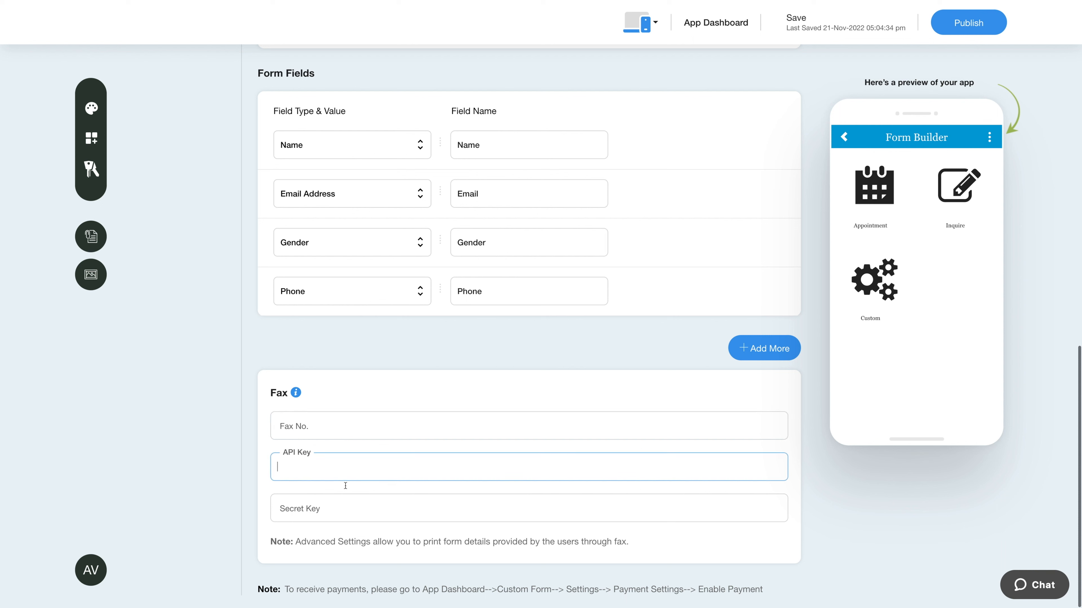
{"action": "left_click", "coordinate": [320, 508]}
{"action": "left_click", "coordinate": [254, 540]}
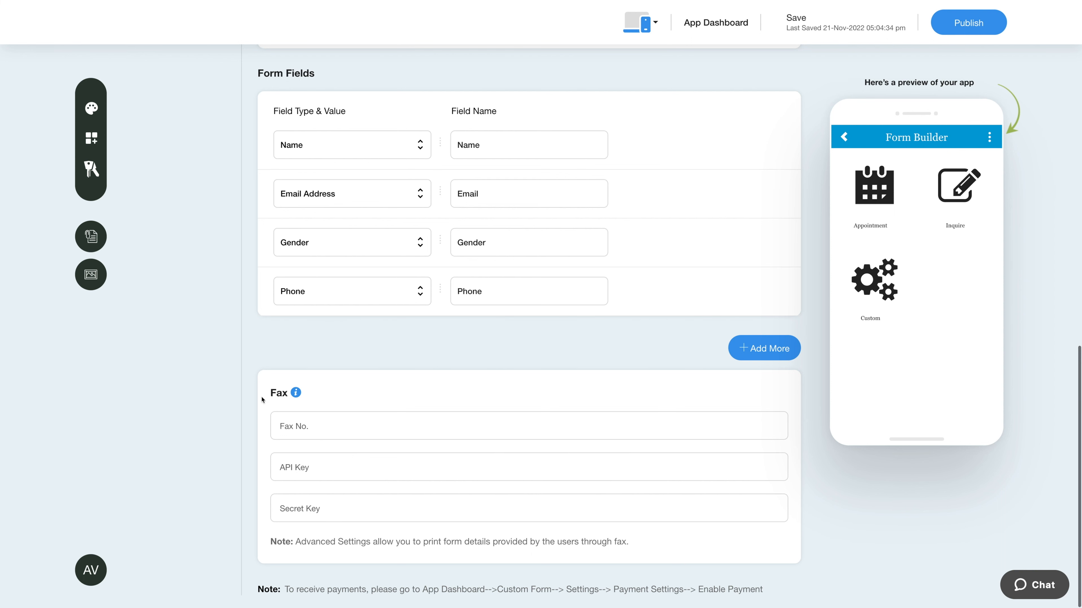
{"action": "scroll", "coordinate": [220, 367], "scroll_direction": "up", "scroll_amount": 10}
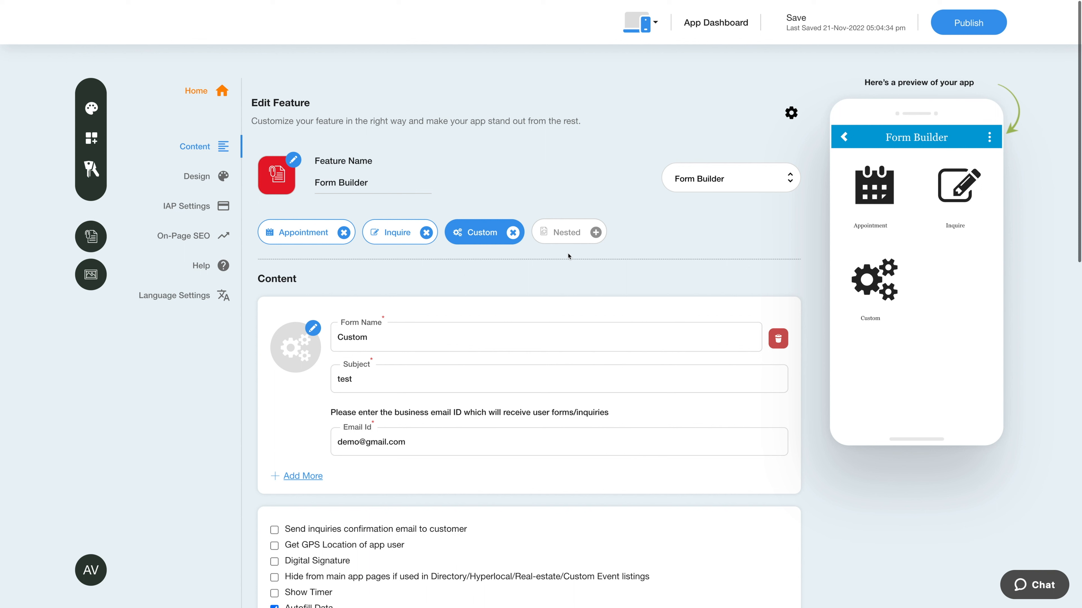
Open the Nested form, set its subject to 'test' and enter the business email
{"action": "left_click", "coordinate": [567, 233]}
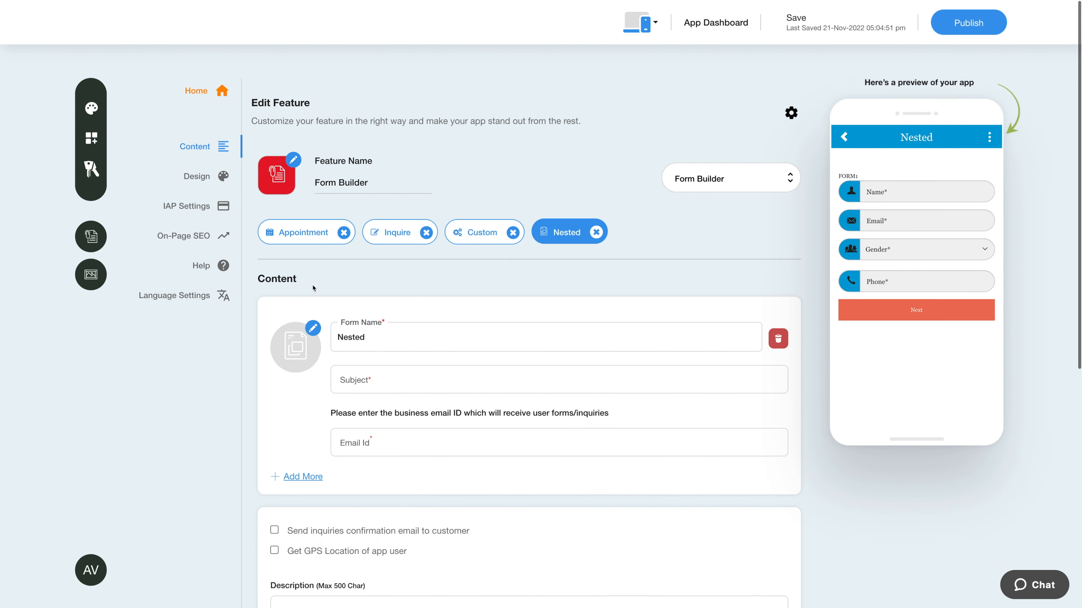
{"action": "left_click", "coordinate": [374, 382]}
{"action": "type", "text": "test"}
{"action": "left_click", "coordinate": [341, 439]}
{"action": "type", "text": "demo@"}
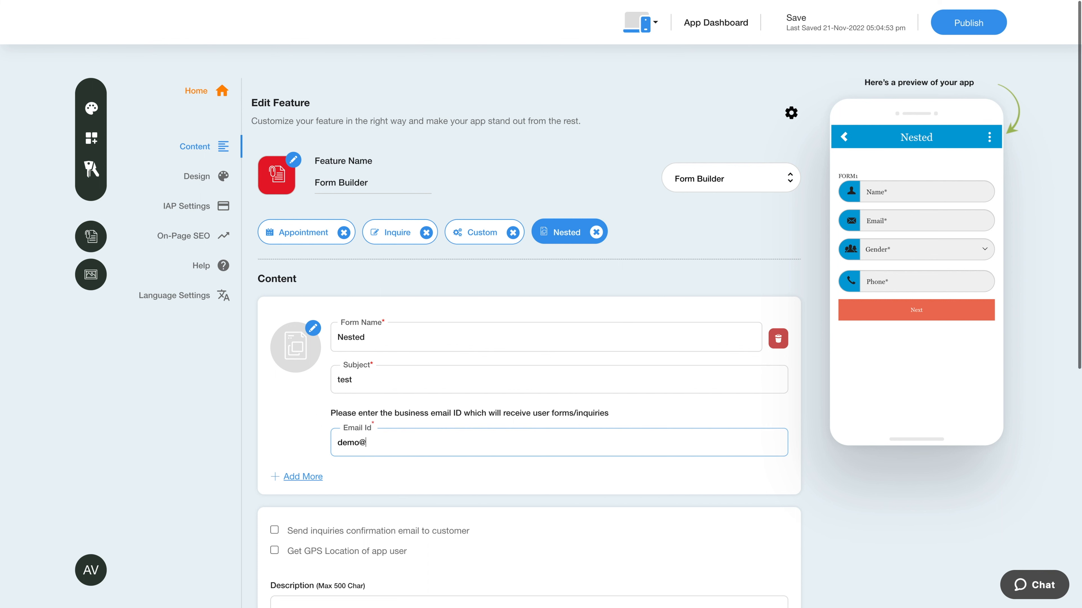
{"action": "type", "text": "gmail.com"}
{"action": "left_click", "coordinate": [367, 491]}
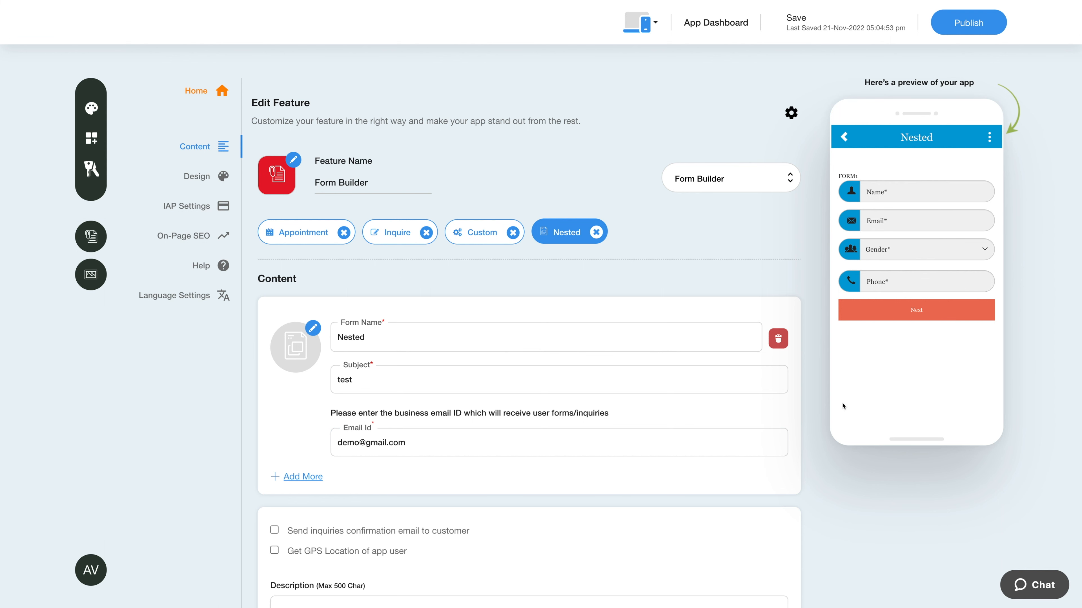
Enable 'Send inquiries confirmation email' and 'Get GPS Location' for the Nested form
{"action": "scroll", "coordinate": [571, 507], "scroll_direction": "down", "scroll_amount": 4}
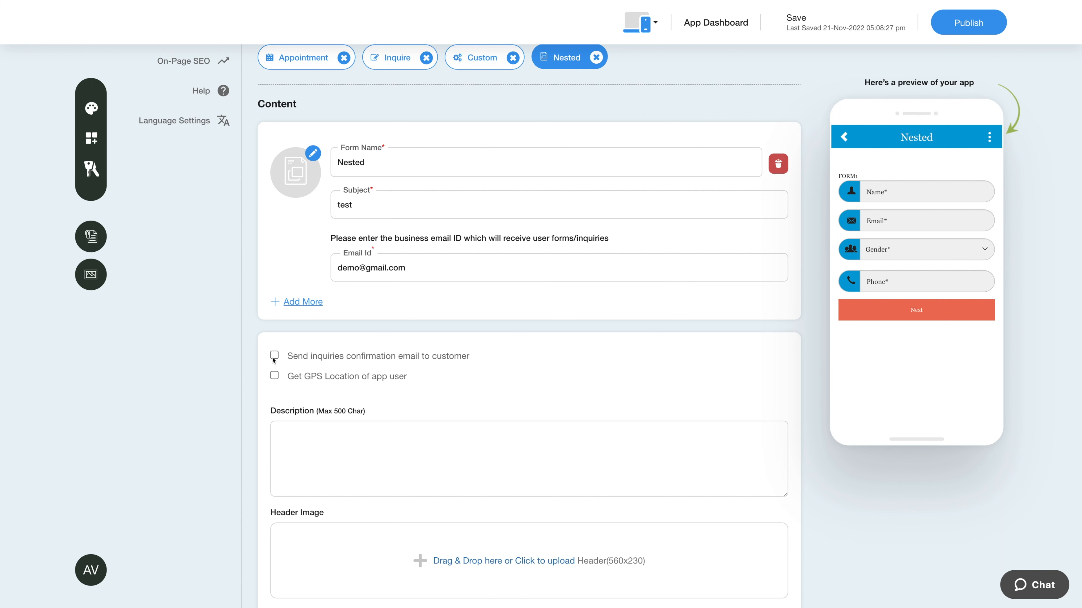
{"action": "left_click", "coordinate": [275, 356]}
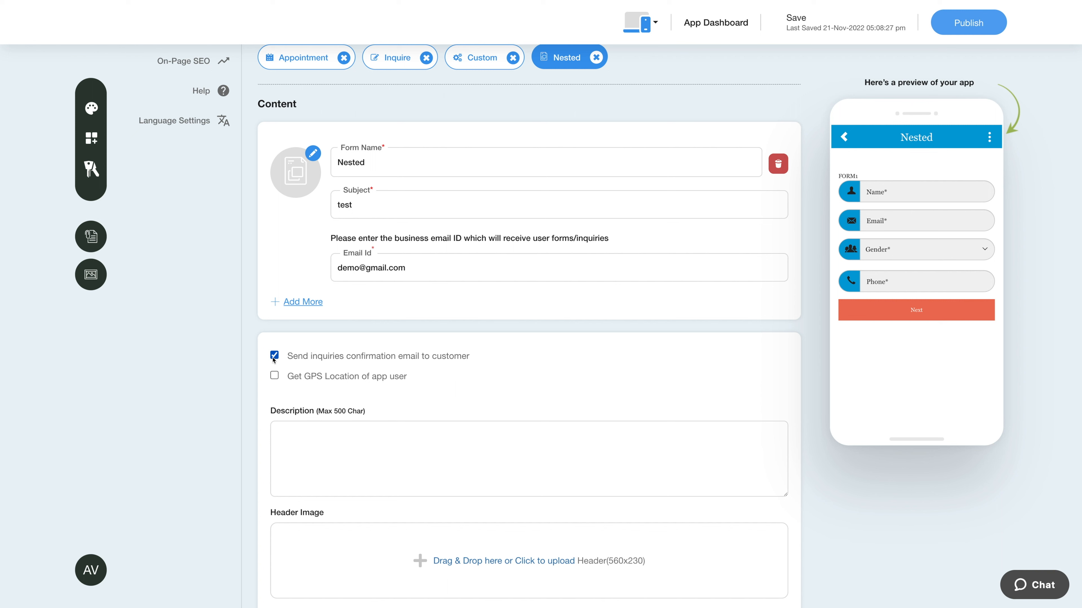
{"action": "left_click", "coordinate": [274, 376]}
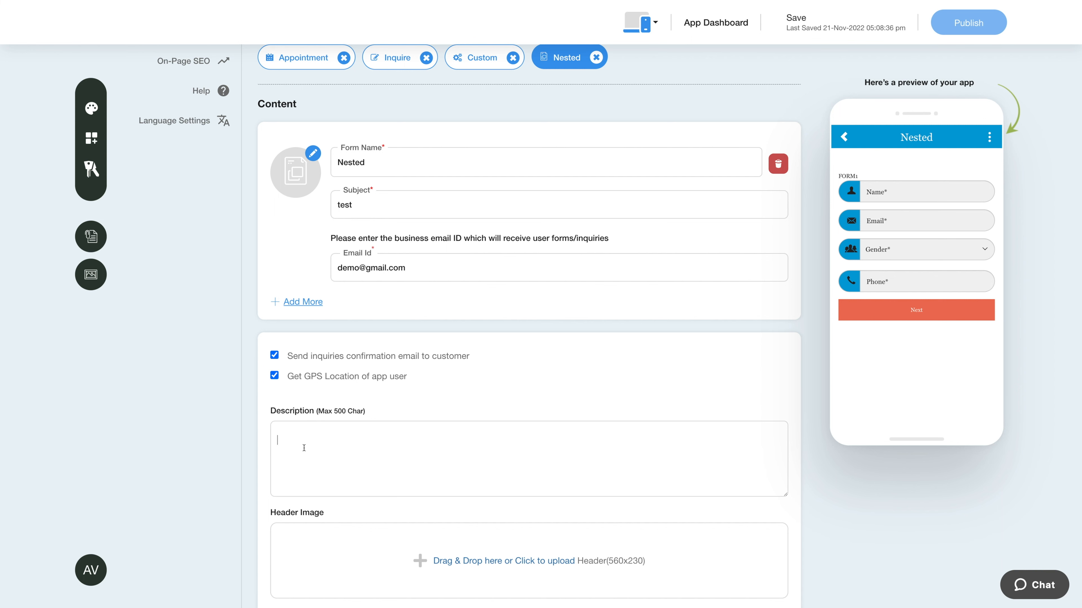
{"action": "scroll", "coordinate": [290, 426], "scroll_direction": "down", "scroll_amount": 6}
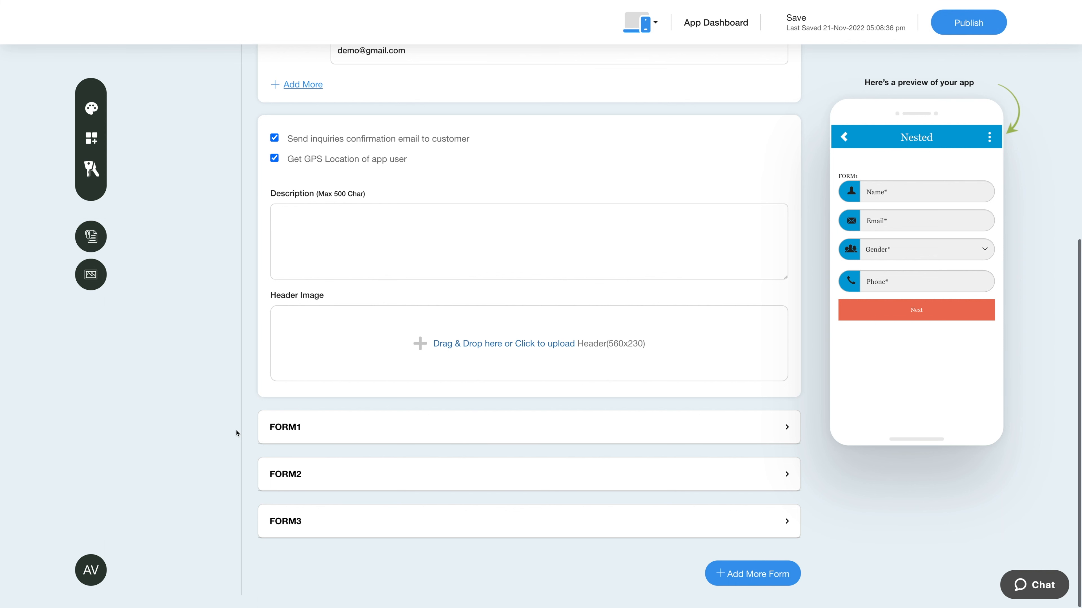
Expand FORM1 and review its name and Name field type, leaving both unchanged
{"action": "left_click", "coordinate": [432, 435]}
{"action": "scroll", "coordinate": [375, 489], "scroll_direction": "down", "scroll_amount": 3}
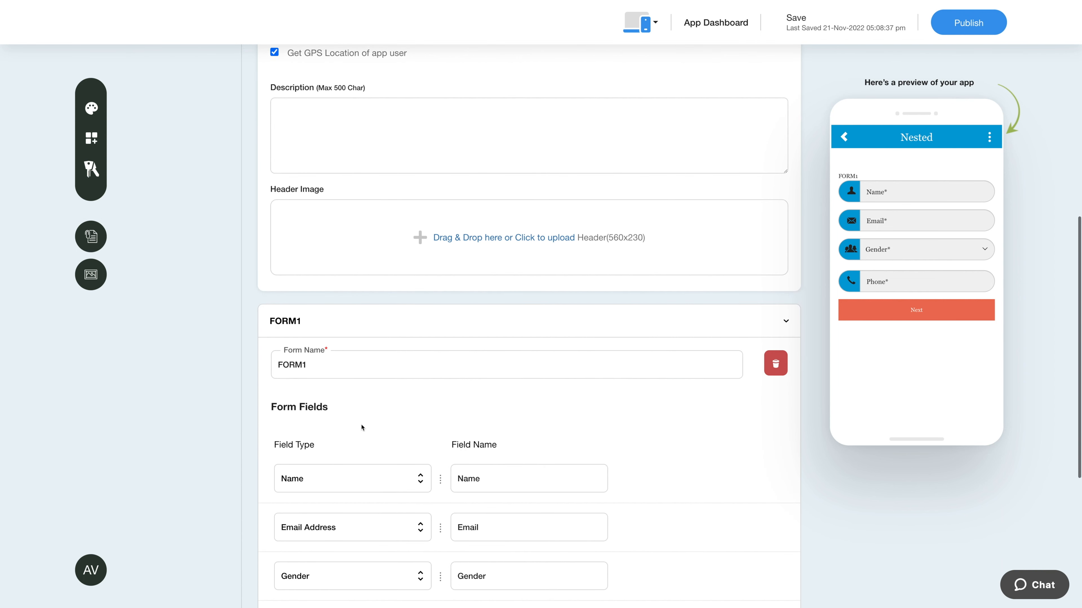
{"action": "left_click", "coordinate": [329, 364]}
{"action": "left_click", "coordinate": [348, 406]}
{"action": "scroll", "coordinate": [348, 406], "scroll_direction": "down", "scroll_amount": 1}
{"action": "scroll", "coordinate": [349, 406], "scroll_direction": "down", "scroll_amount": 2}
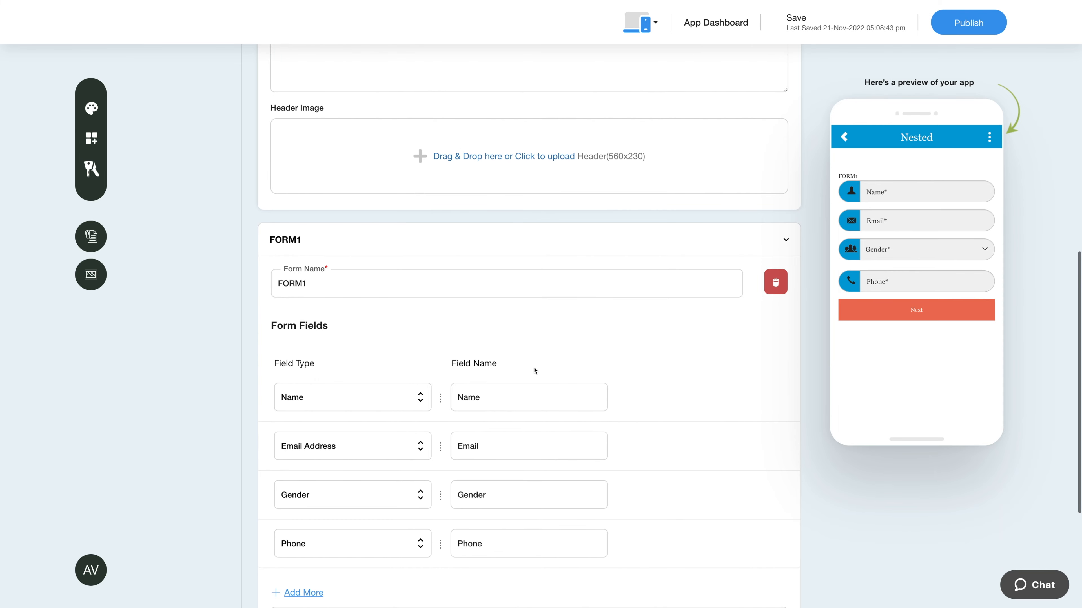
{"action": "scroll", "coordinate": [383, 443], "scroll_direction": "down", "scroll_amount": 1}
{"action": "left_click", "coordinate": [339, 387]}
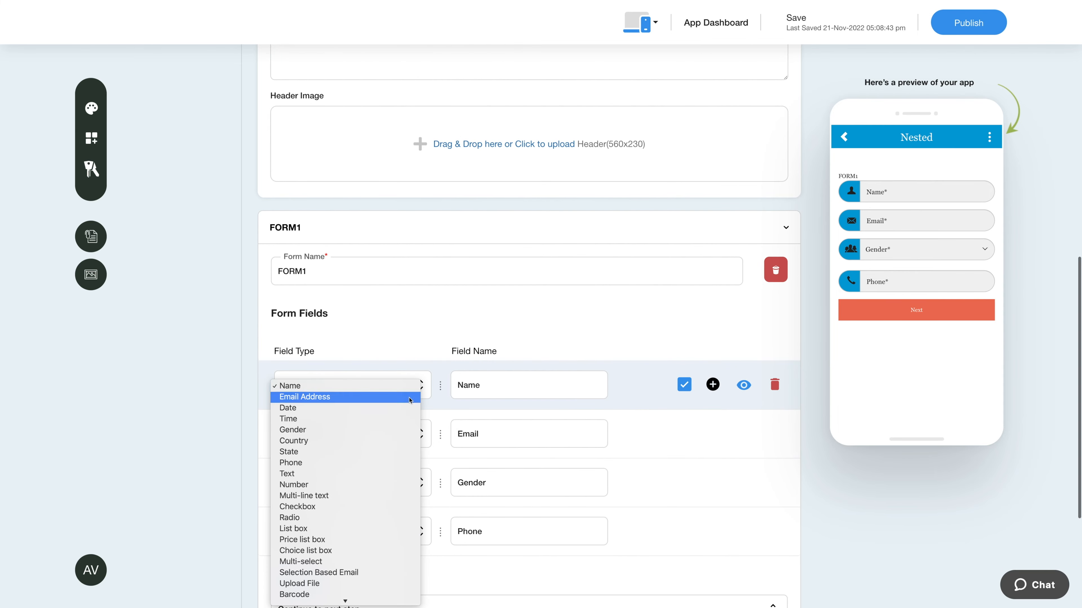
{"action": "left_click", "coordinate": [338, 387]}
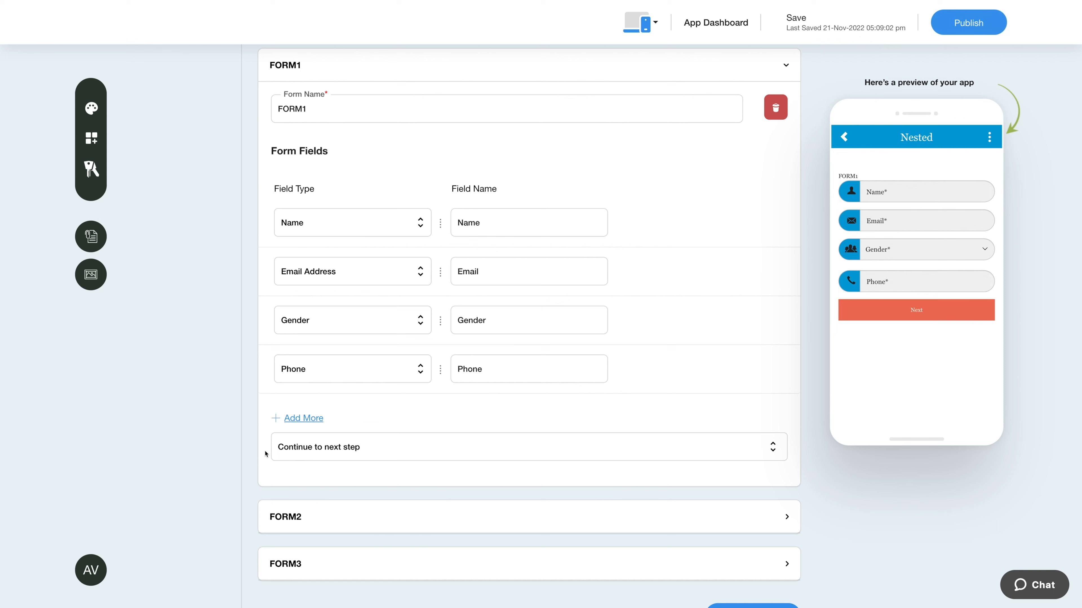
Set FORM1's next step to 'Go to Step 2 (FORM2)'
{"action": "left_click", "coordinate": [383, 447]}
{"action": "left_click", "coordinate": [370, 469]}
{"action": "scroll", "coordinate": [369, 475], "scroll_direction": "down", "scroll_amount": 1}
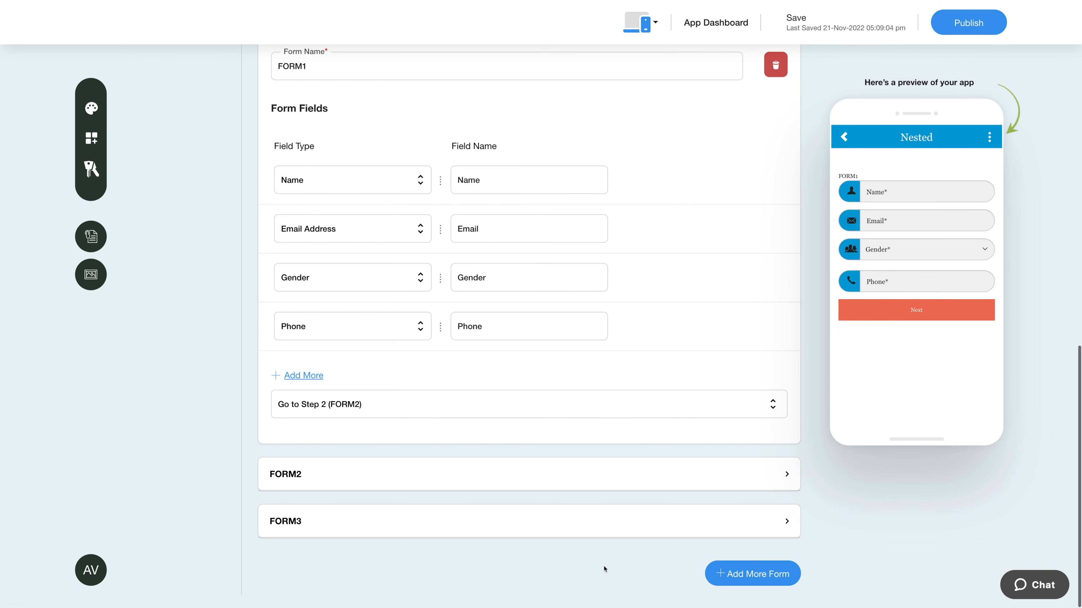
{"action": "scroll", "coordinate": [603, 570], "scroll_direction": "up", "scroll_amount": 2}
{"action": "scroll", "coordinate": [603, 570], "scroll_direction": "up", "scroll_amount": 10}
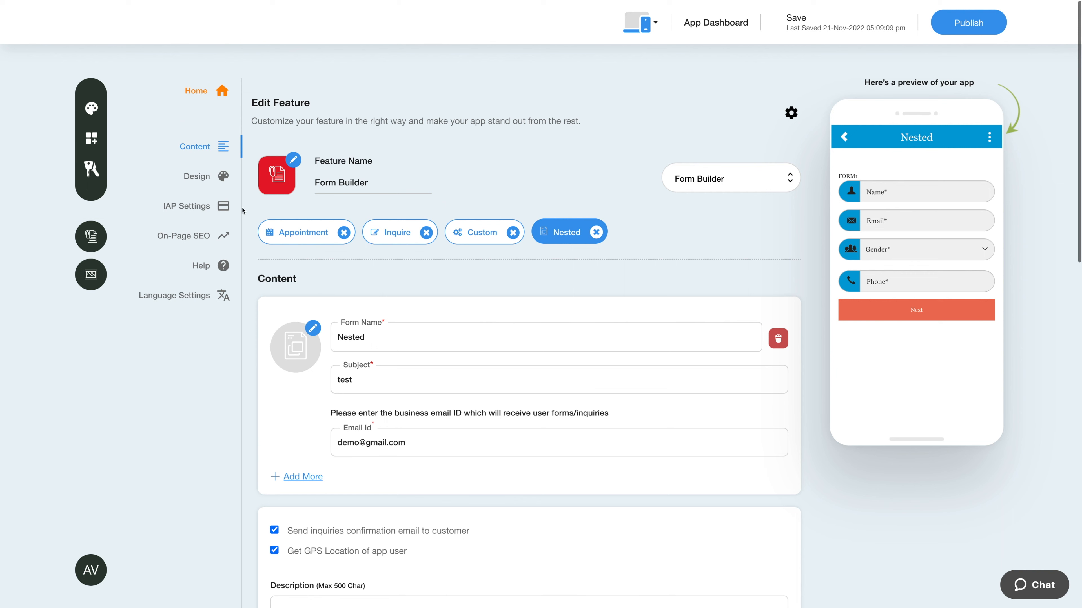
{"action": "left_click", "coordinate": [204, 181]}
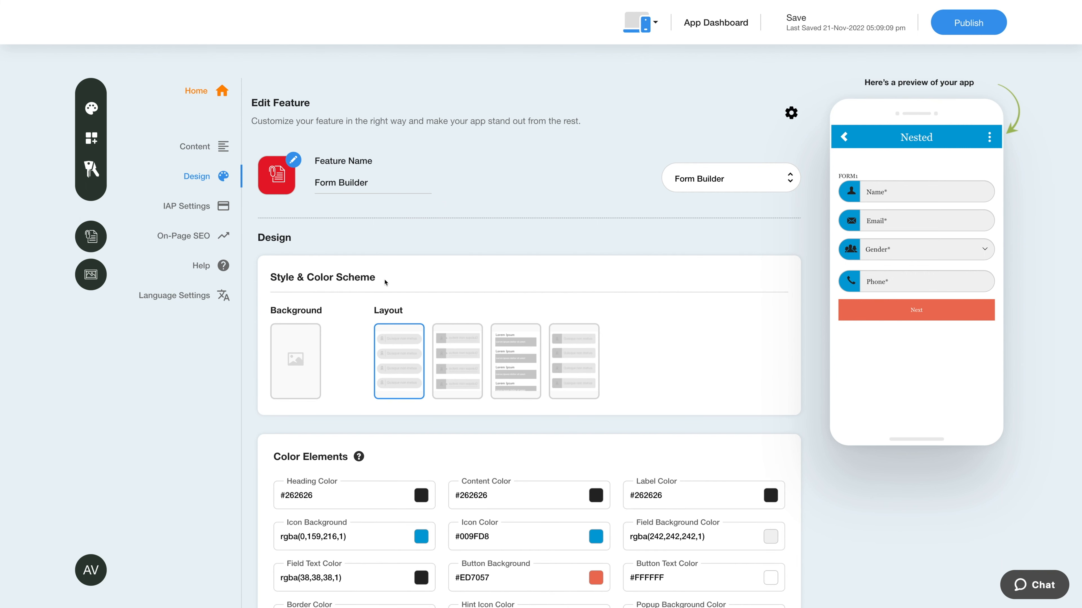
Open the Background picker and close it without choosing a background
{"action": "left_click", "coordinate": [294, 355]}
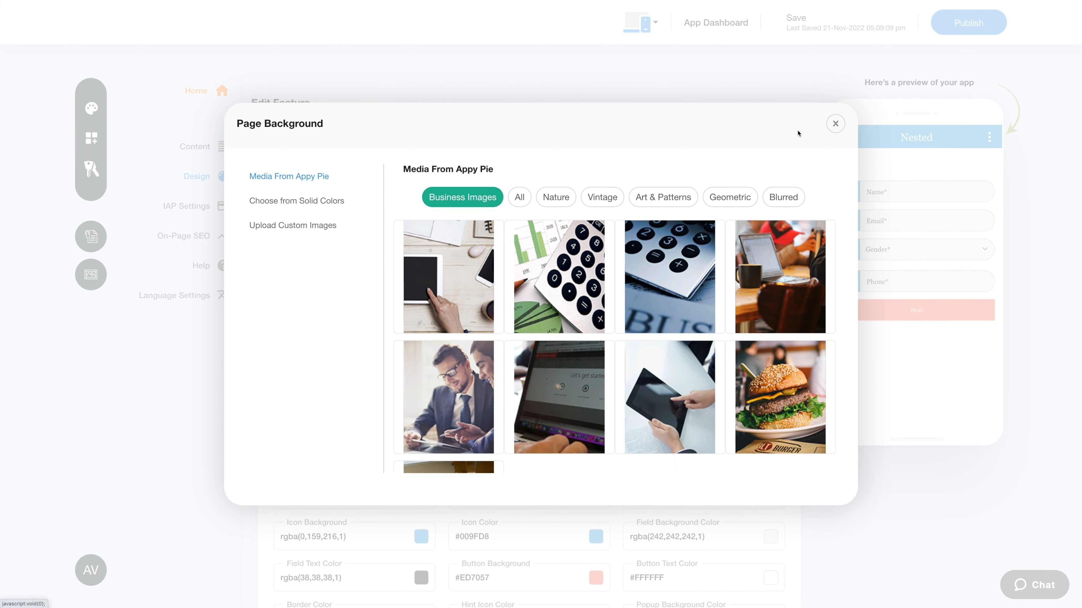
{"action": "left_click", "coordinate": [835, 123]}
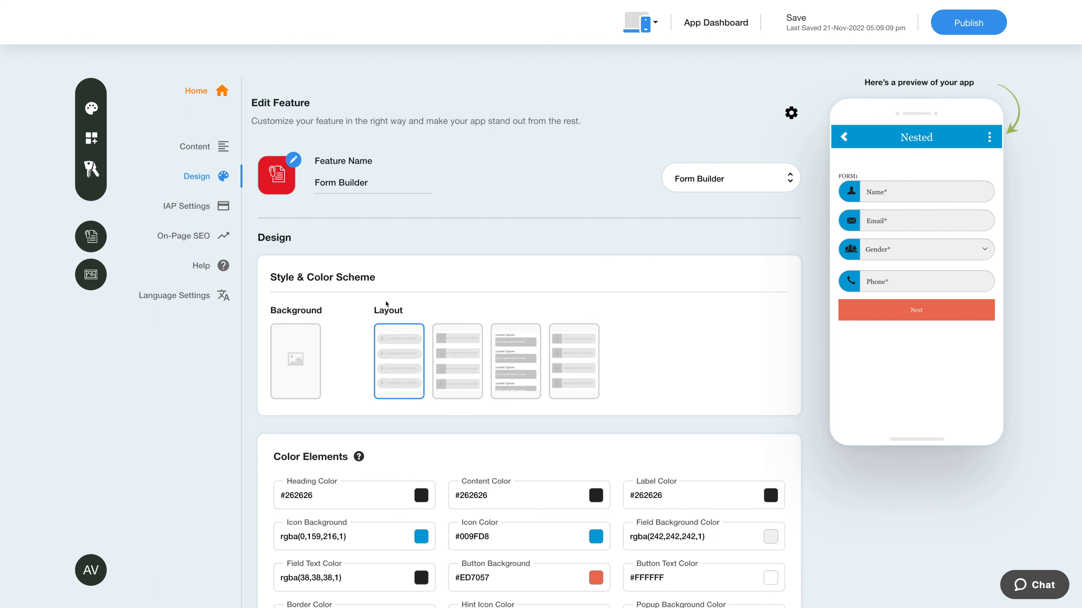
{"action": "scroll", "coordinate": [398, 450], "scroll_direction": "down", "scroll_amount": 1}
{"action": "scroll", "coordinate": [398, 450], "scroll_direction": "down", "scroll_amount": 5}
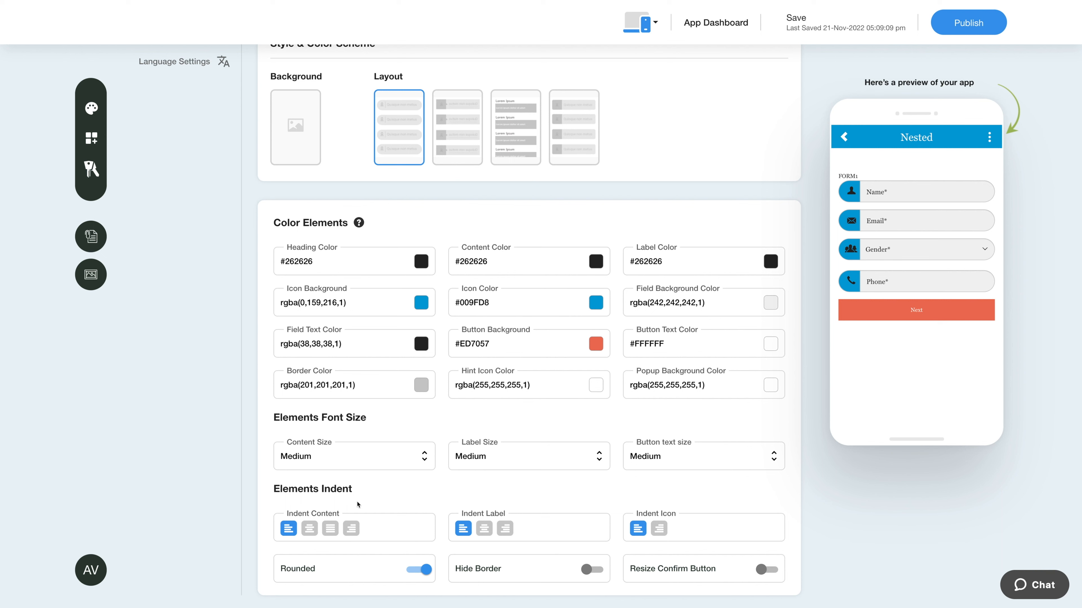
Toggle Rounded, Hide Border and Resize Confirm Button, leaving the original settings in place
{"action": "left_click", "coordinate": [416, 572]}
{"action": "left_click", "coordinate": [416, 572]}
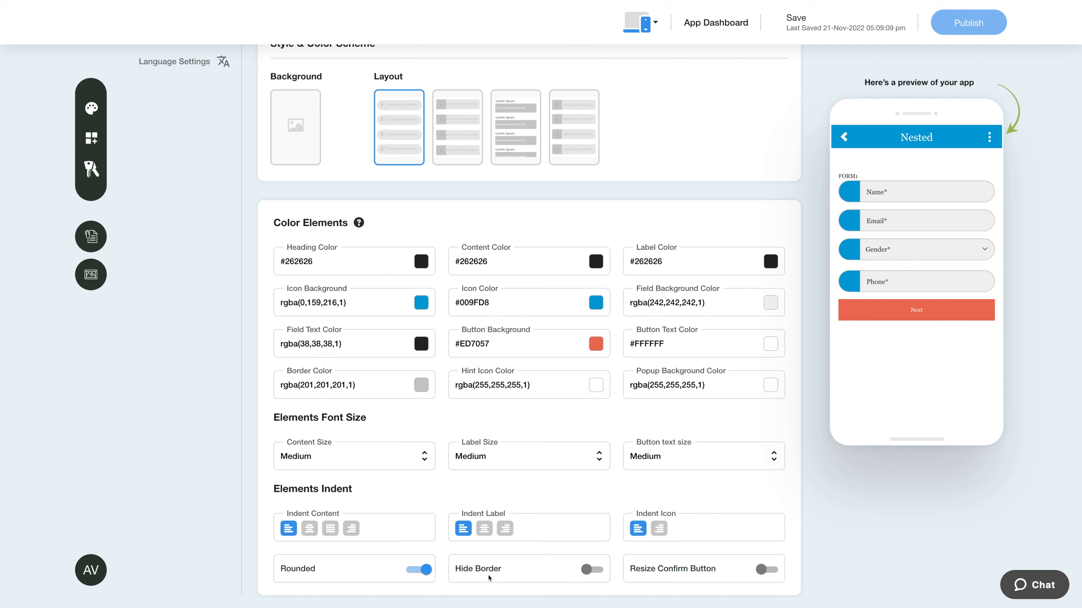
{"action": "left_click", "coordinate": [591, 570]}
{"action": "left_click", "coordinate": [591, 570]}
{"action": "left_click", "coordinate": [766, 571]}
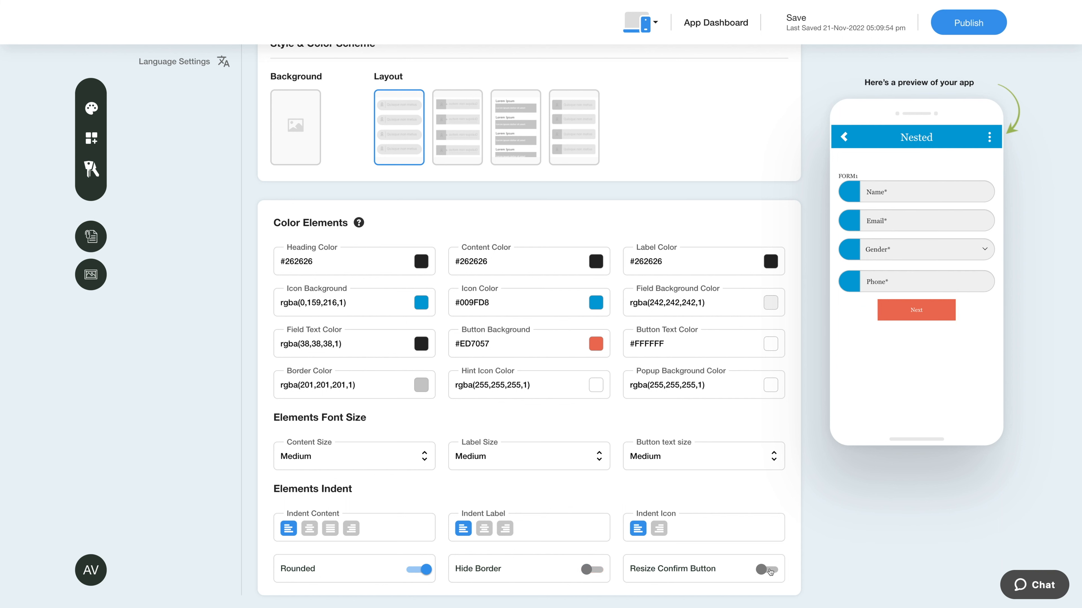
{"action": "left_click", "coordinate": [765, 571]}
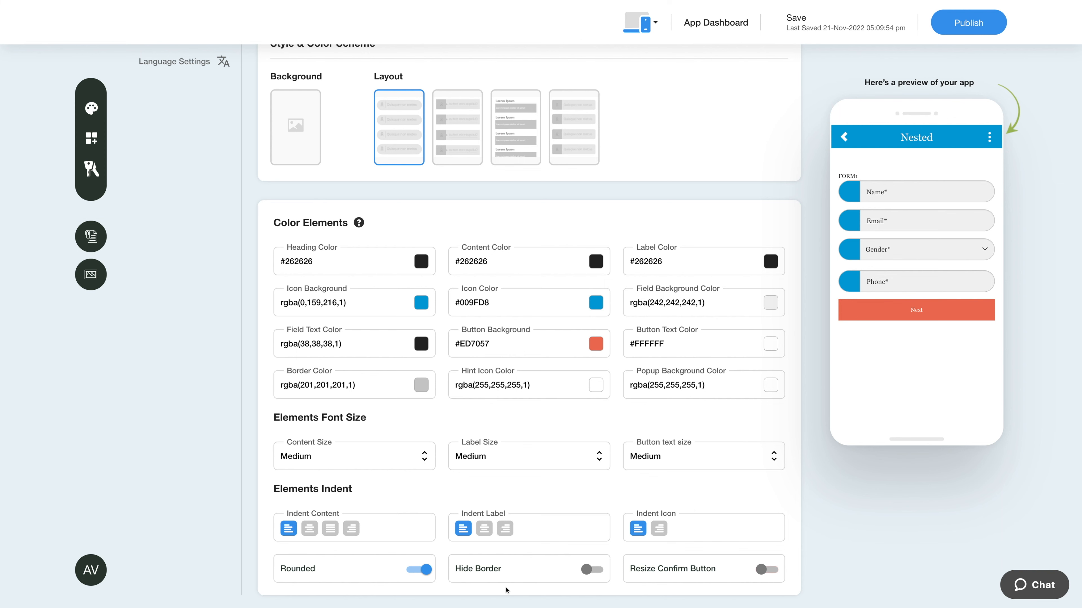
{"action": "left_click", "coordinate": [409, 574]}
{"action": "left_click", "coordinate": [409, 575]}
{"action": "scroll", "coordinate": [216, 514], "scroll_direction": "up", "scroll_amount": 5}
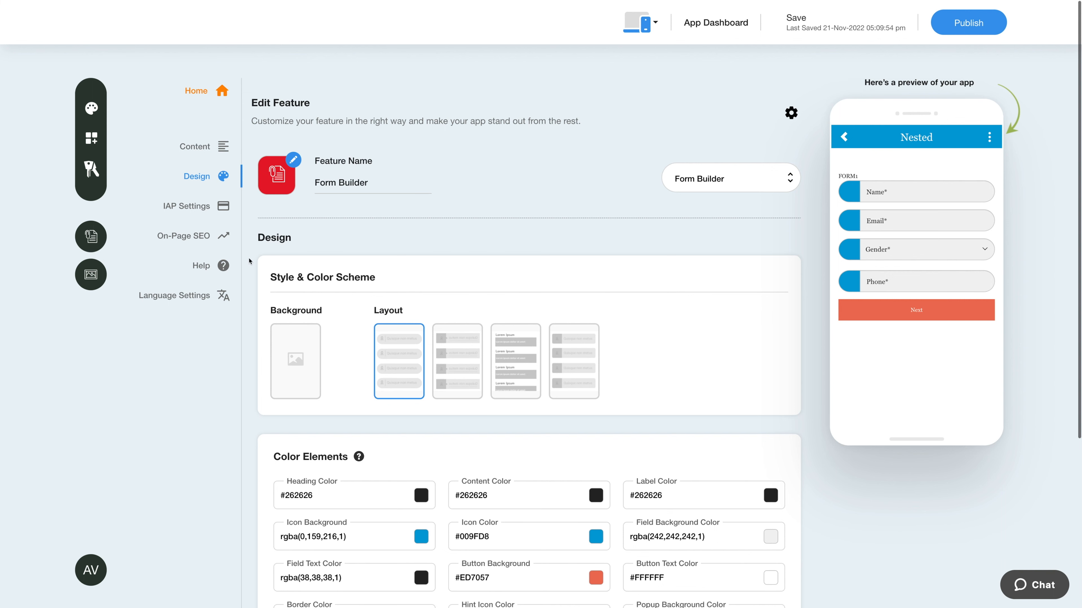
Switch Enable IAP on then off in IAP Settings and review the credential fields
{"action": "left_click", "coordinate": [207, 211]}
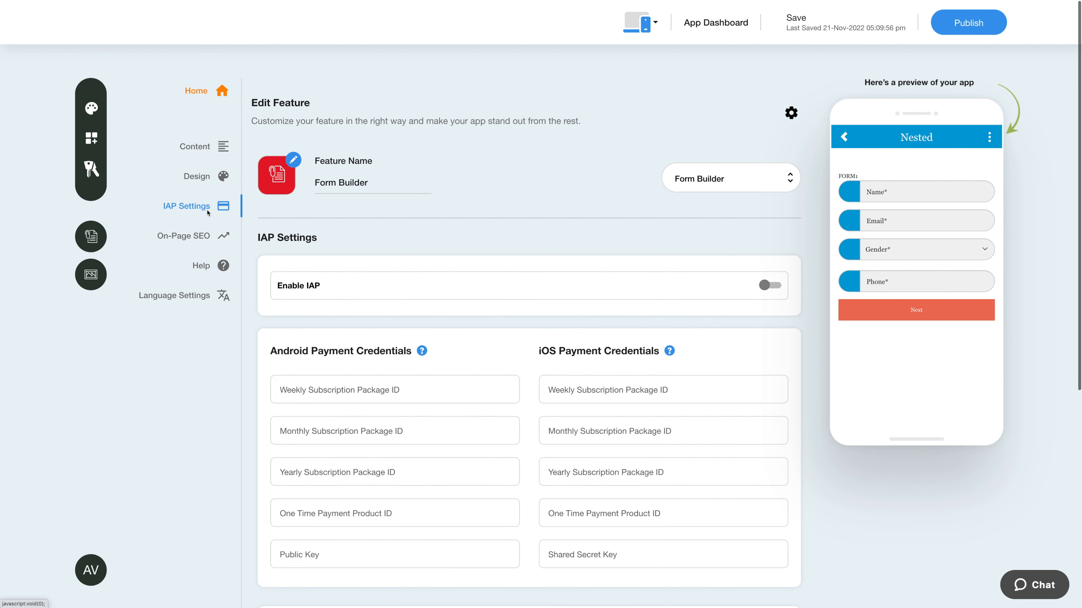
{"action": "left_click", "coordinate": [766, 286]}
{"action": "left_click", "coordinate": [767, 286]}
{"action": "scroll", "coordinate": [461, 314], "scroll_direction": "down", "scroll_amount": 3}
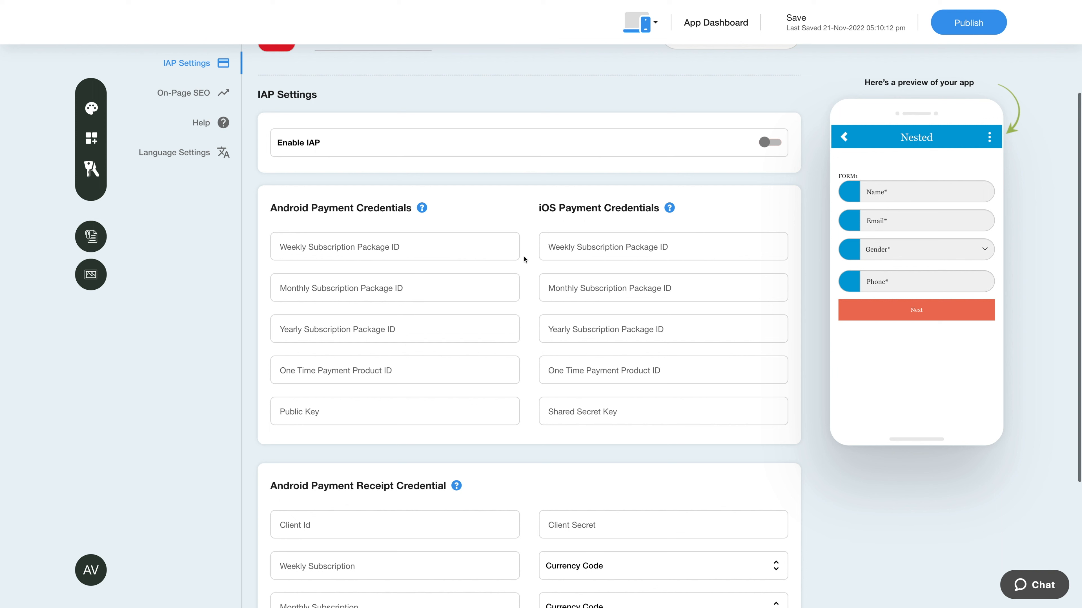
{"action": "mouse_move", "coordinate": [424, 213]}
{"action": "scroll", "coordinate": [482, 311], "scroll_direction": "down", "scroll_amount": 5}
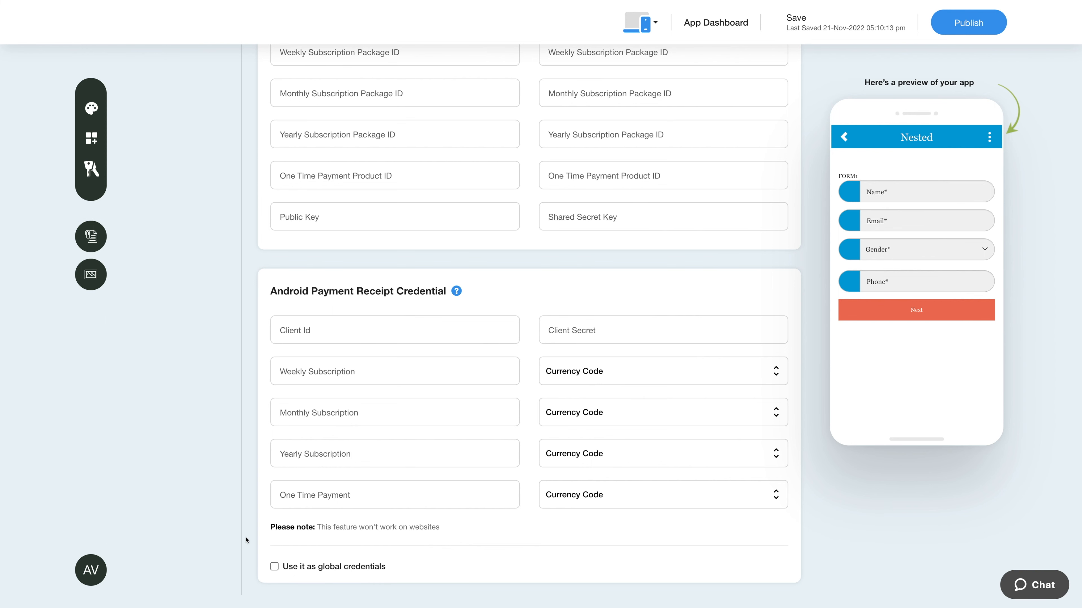
{"action": "scroll", "coordinate": [246, 531], "scroll_direction": "up", "scroll_amount": 8}
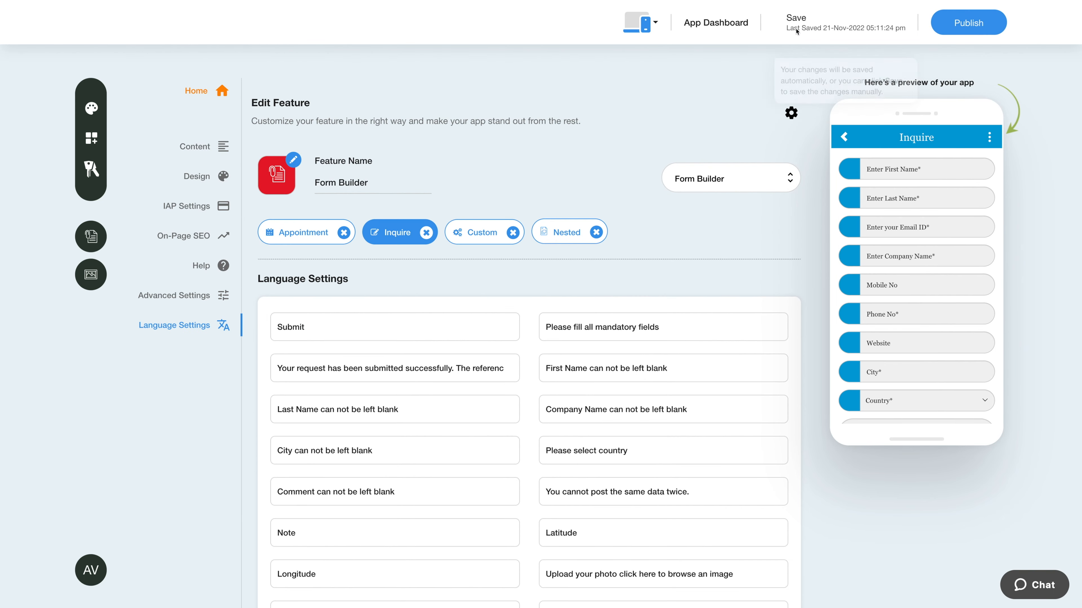
{"action": "mouse_move", "coordinate": [797, 29]}
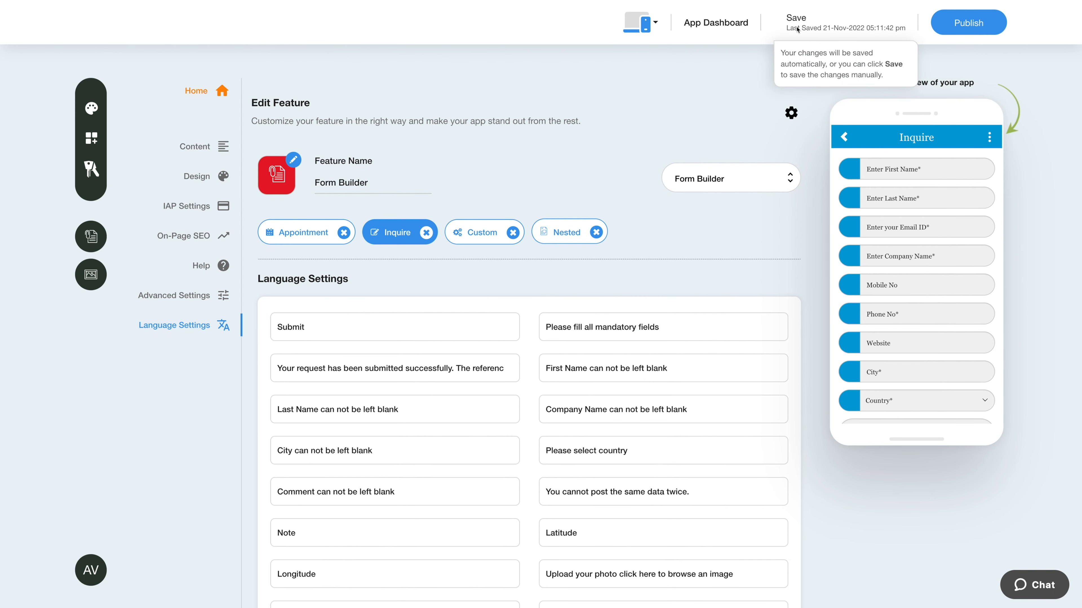